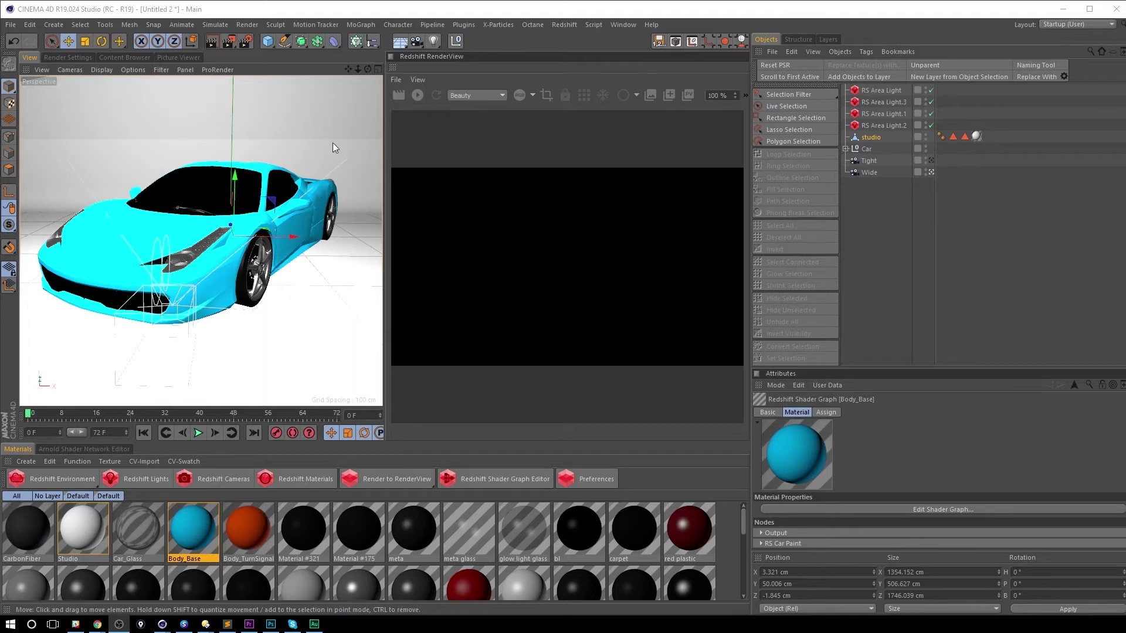
Step: Start a progressive Redshift render of the cyan Ferrari in the RenderView
{"action": "left_click", "coordinate": [417, 96]}
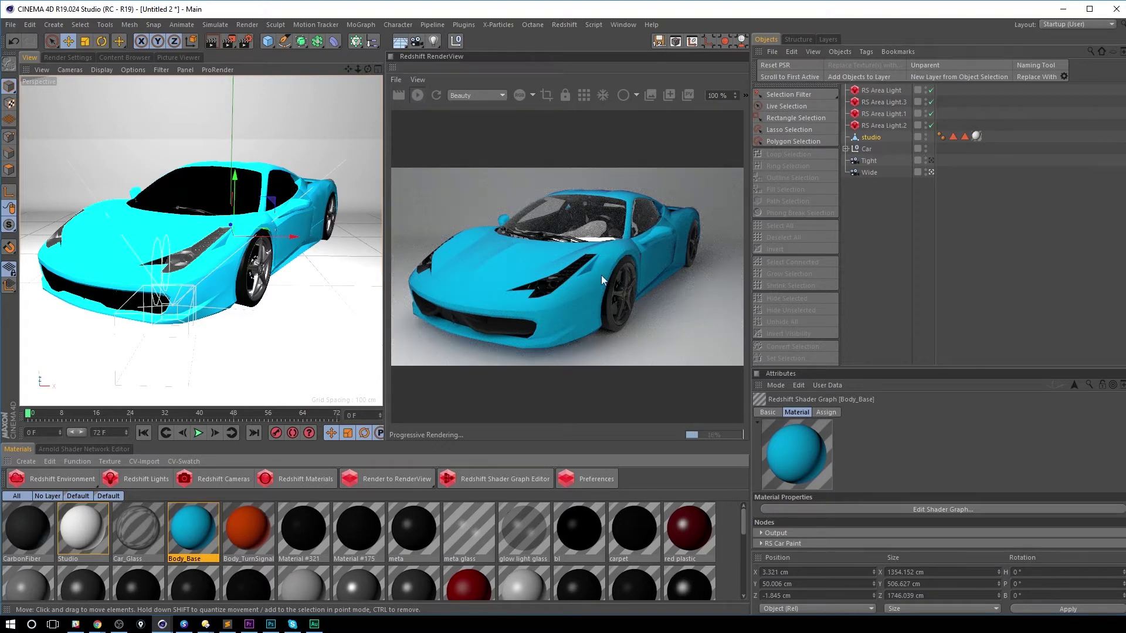
Step: Open the Body_Base RS Car Paint material and browse its specular, clear coat and advanced tabs
{"action": "double_click", "coordinate": [189, 523]}
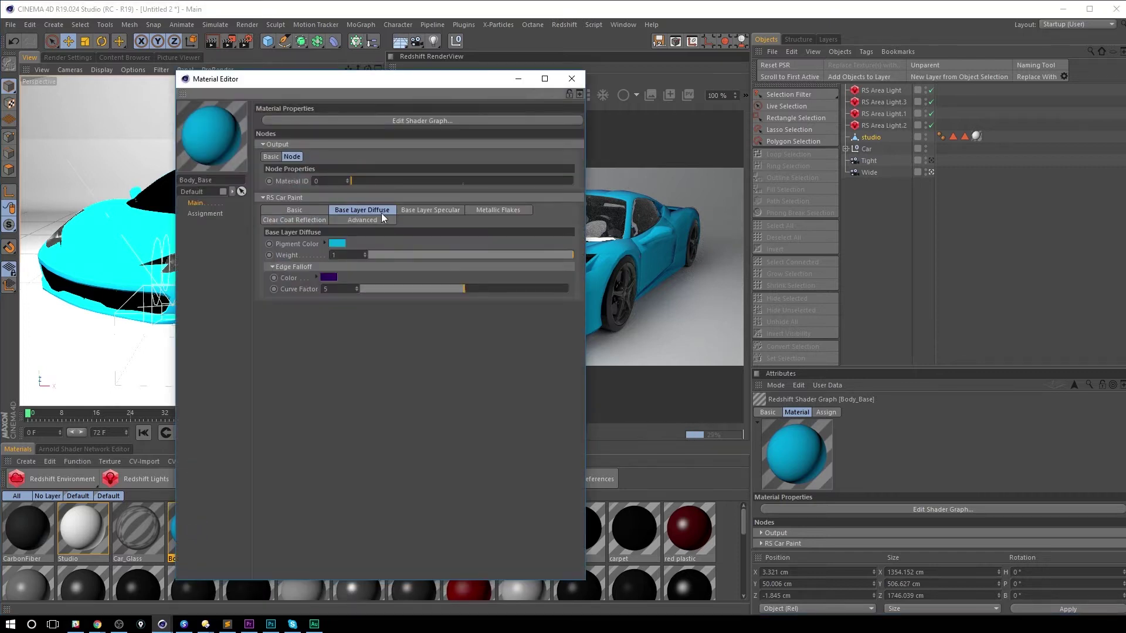
{"action": "left_click", "coordinate": [434, 210]}
{"action": "left_click", "coordinate": [498, 210]}
{"action": "left_click", "coordinate": [297, 221]}
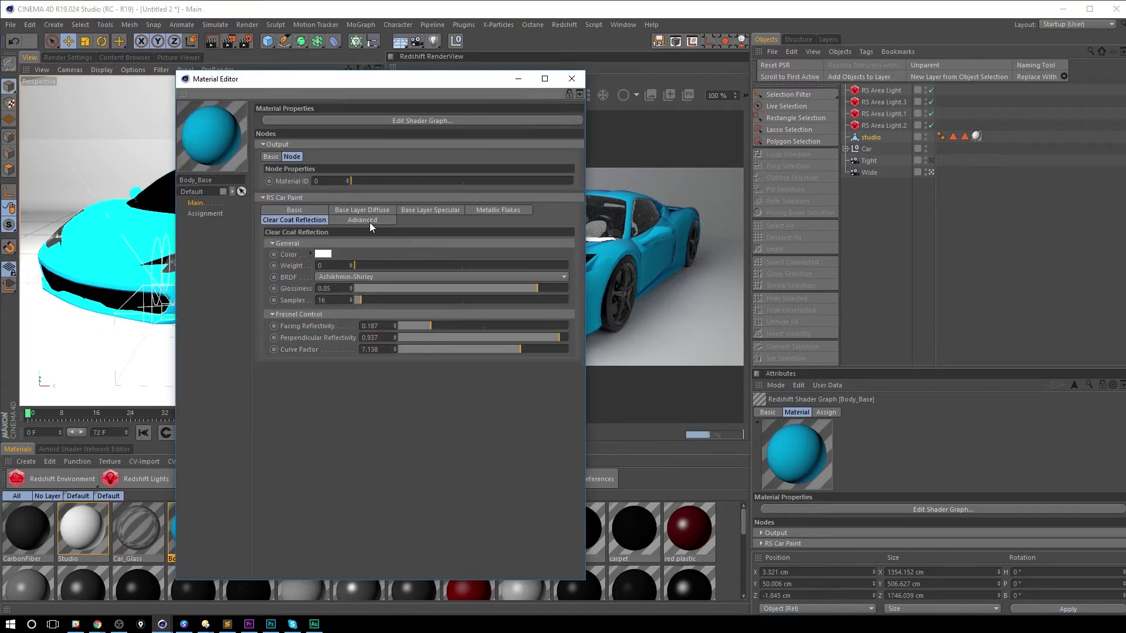
{"action": "left_click", "coordinate": [385, 221]}
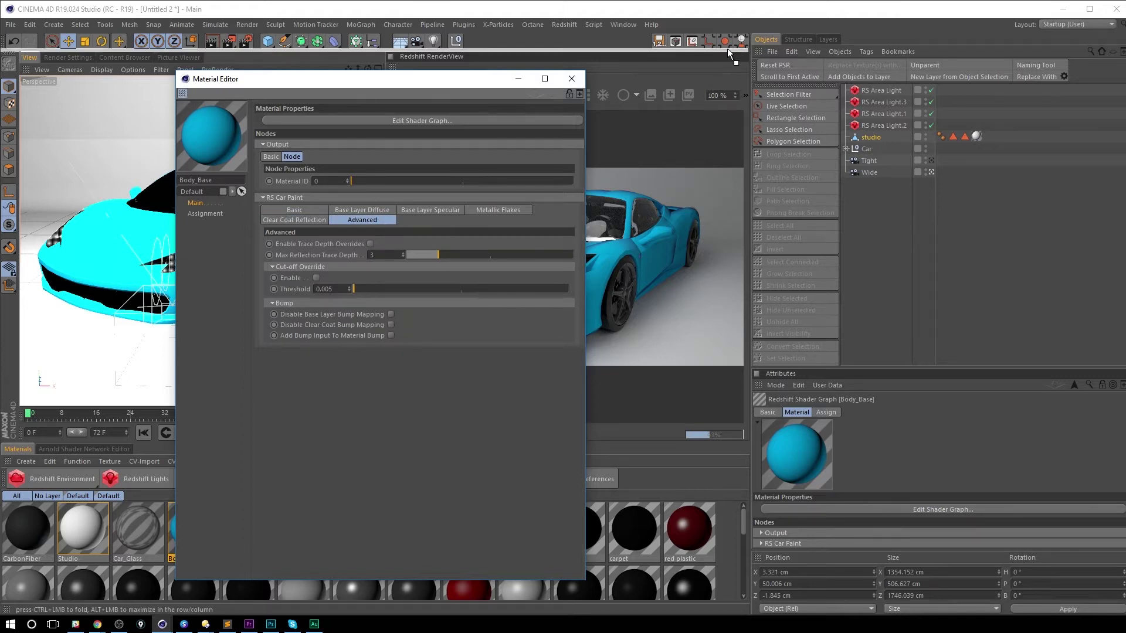
Step: Dock the Body_Base material editor beside the Objects list, close Attributes, shrink the coordinates panel
{"action": "left_click_drag", "start_coordinate": [757, 55], "coordinate": [759, 54]}
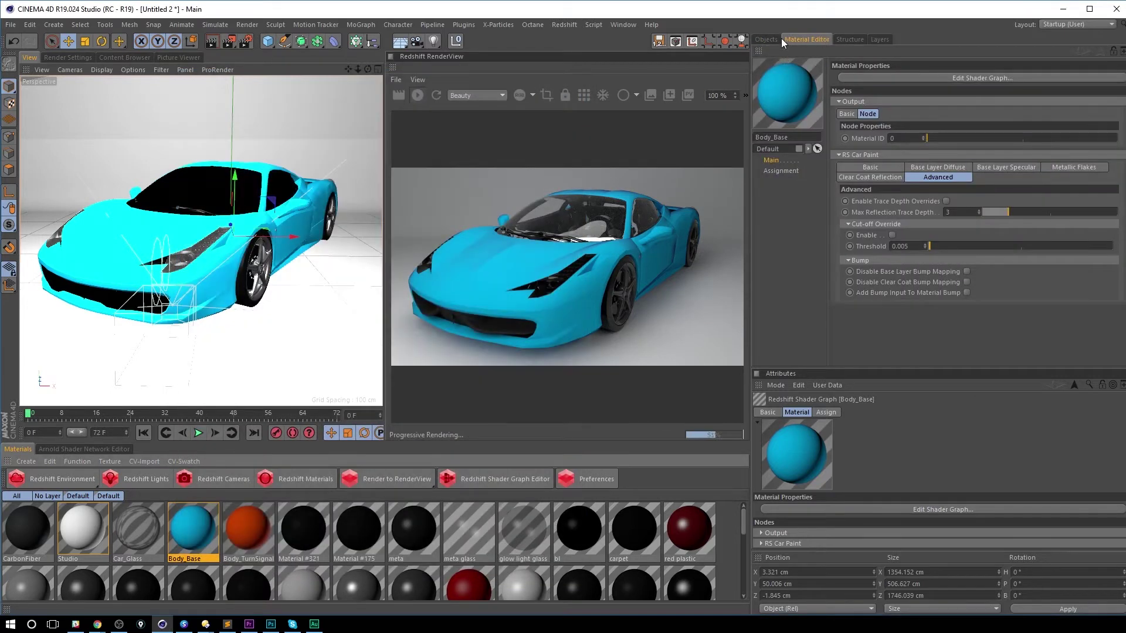
{"action": "left_click", "coordinate": [775, 39]}
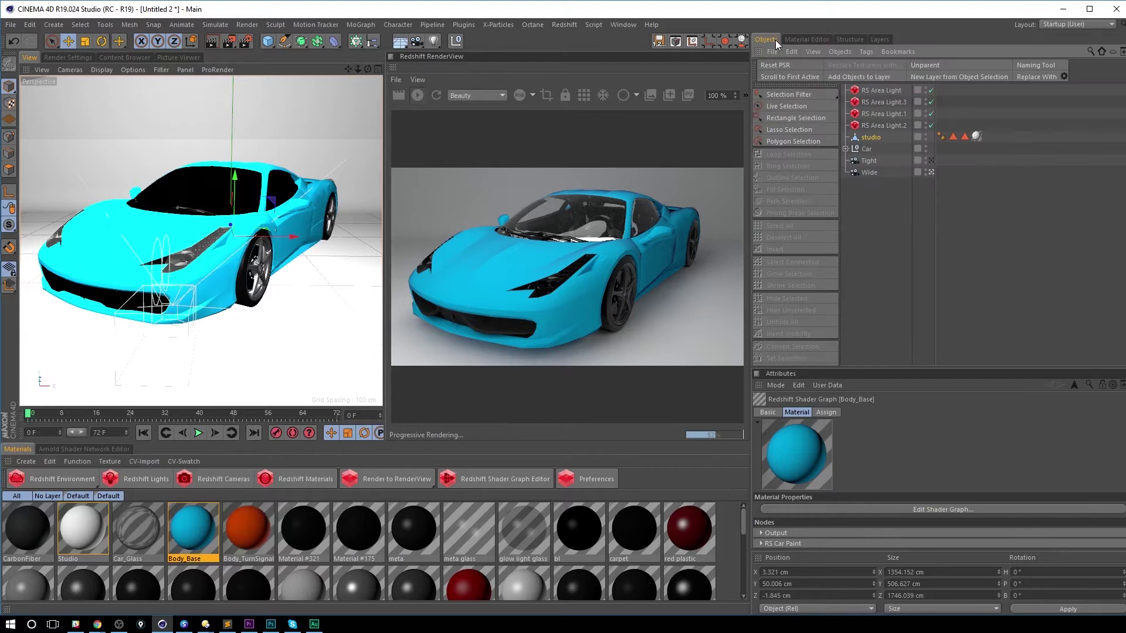
{"action": "left_click", "coordinate": [808, 39]}
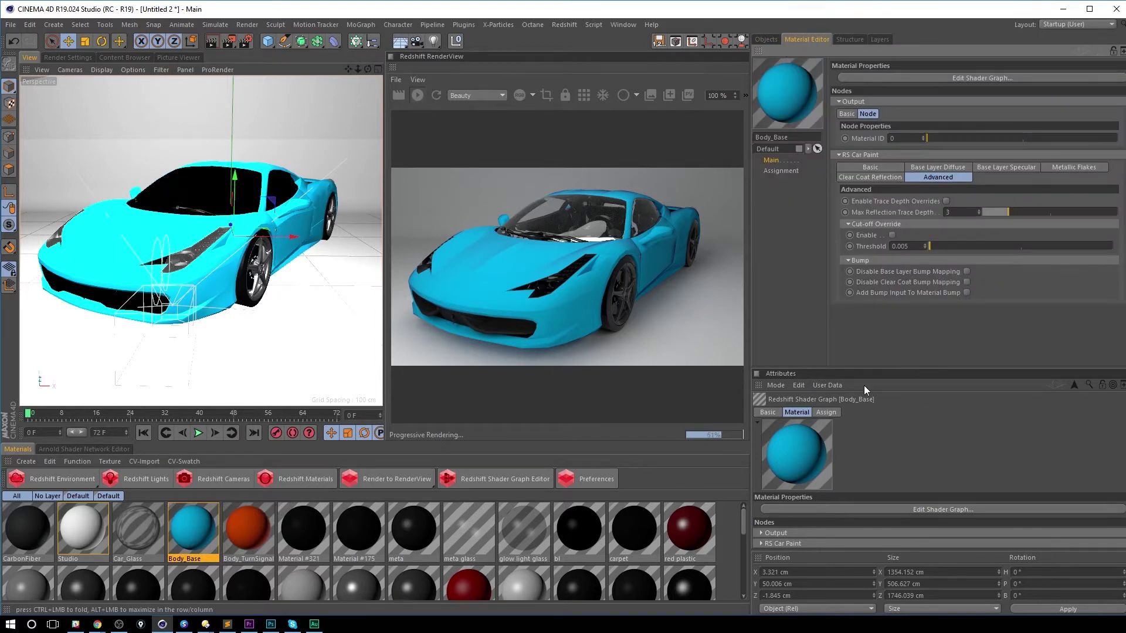
{"action": "left_click", "coordinate": [757, 385]}
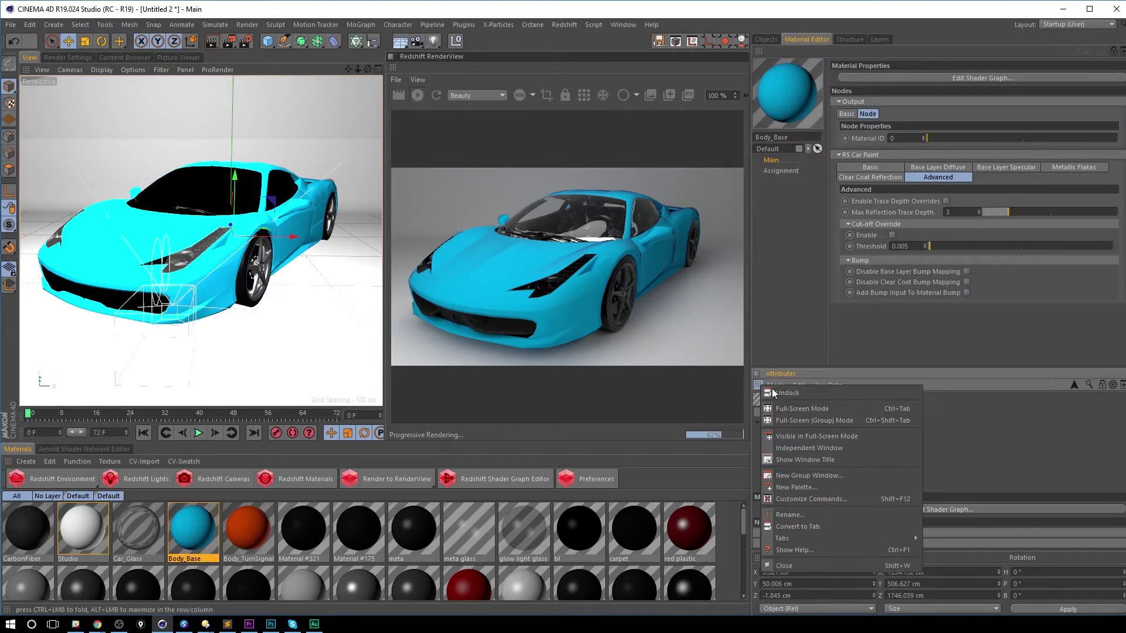
{"action": "left_click", "coordinate": [793, 566]}
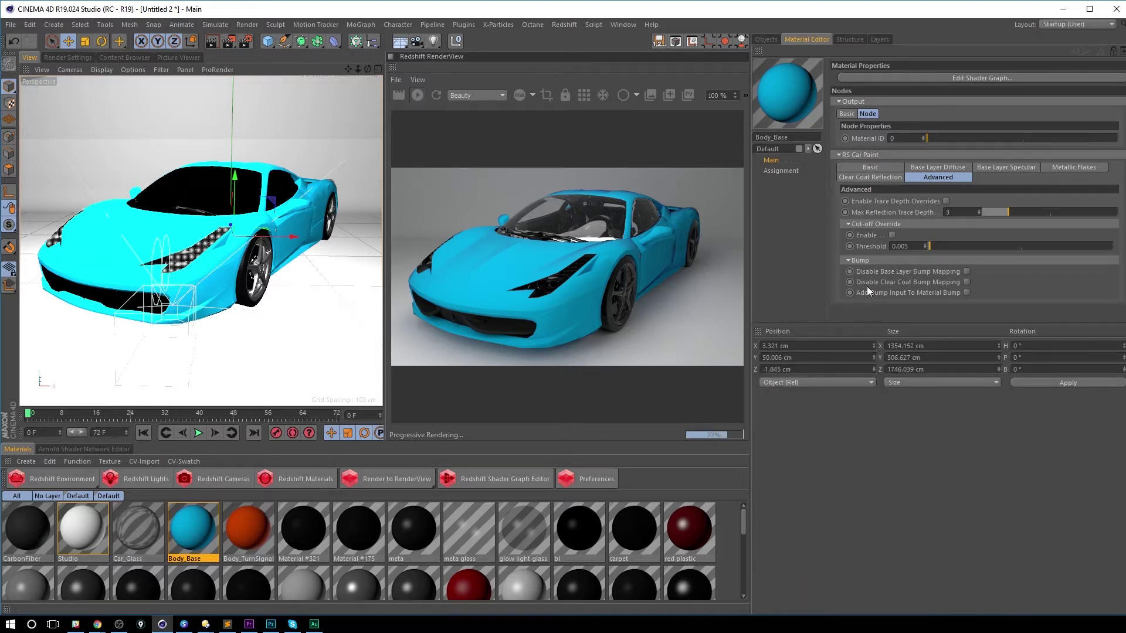
{"action": "left_click_drag", "start_coordinate": [874, 324], "coordinate": [925, 544]}
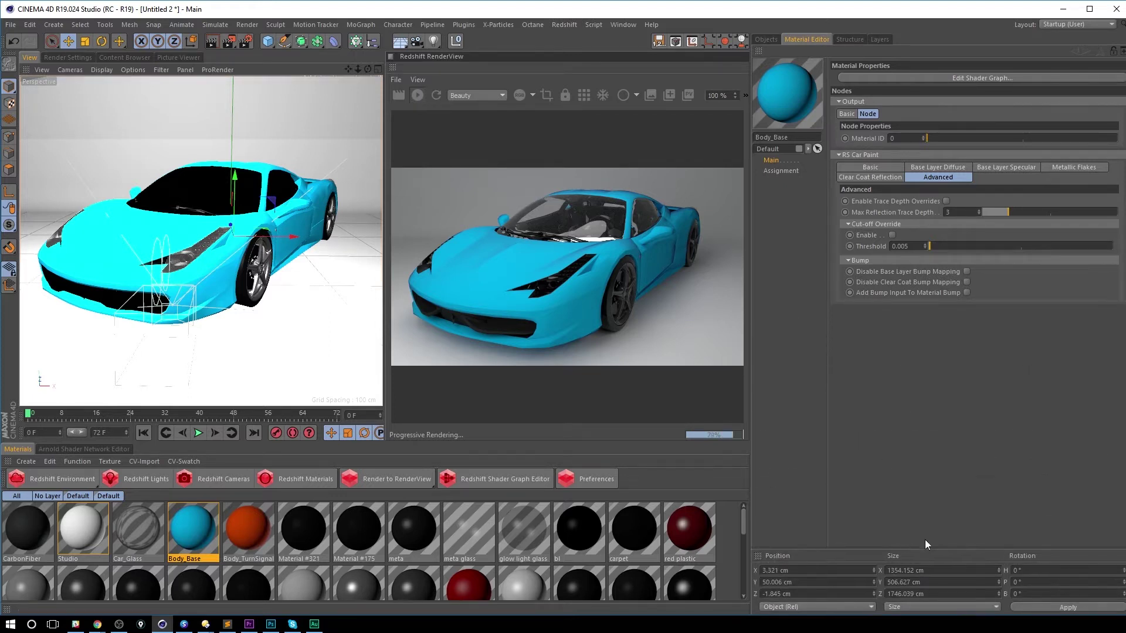
Step: Show the Body_Base base layer diffuse settings and its pigment colour
{"action": "left_click", "coordinate": [875, 167]}
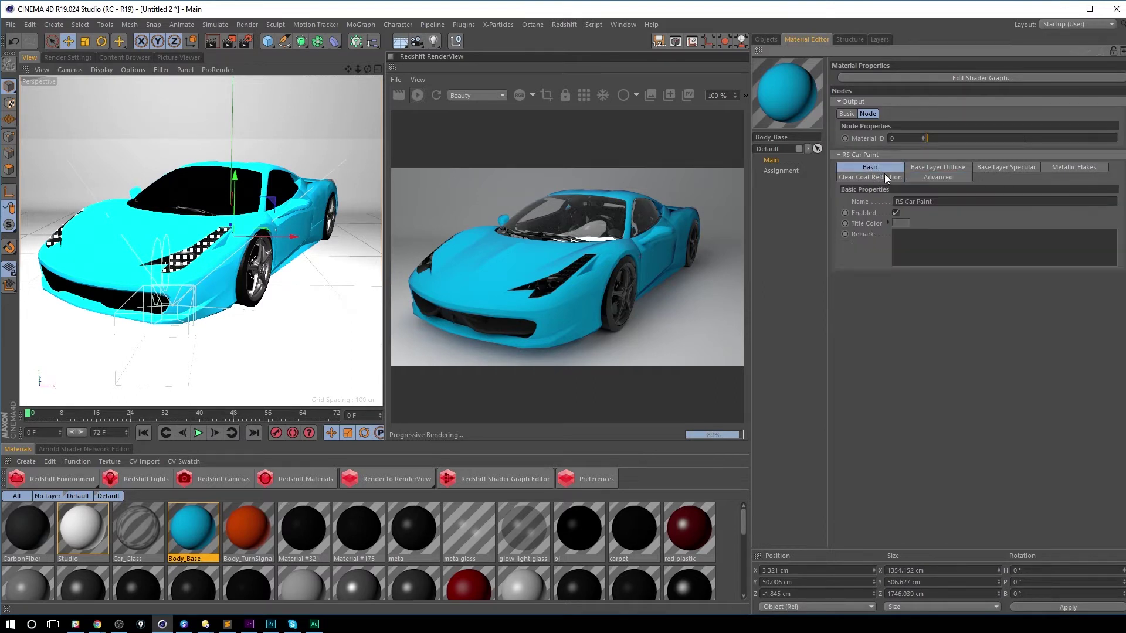
{"action": "left_click", "coordinate": [961, 169]}
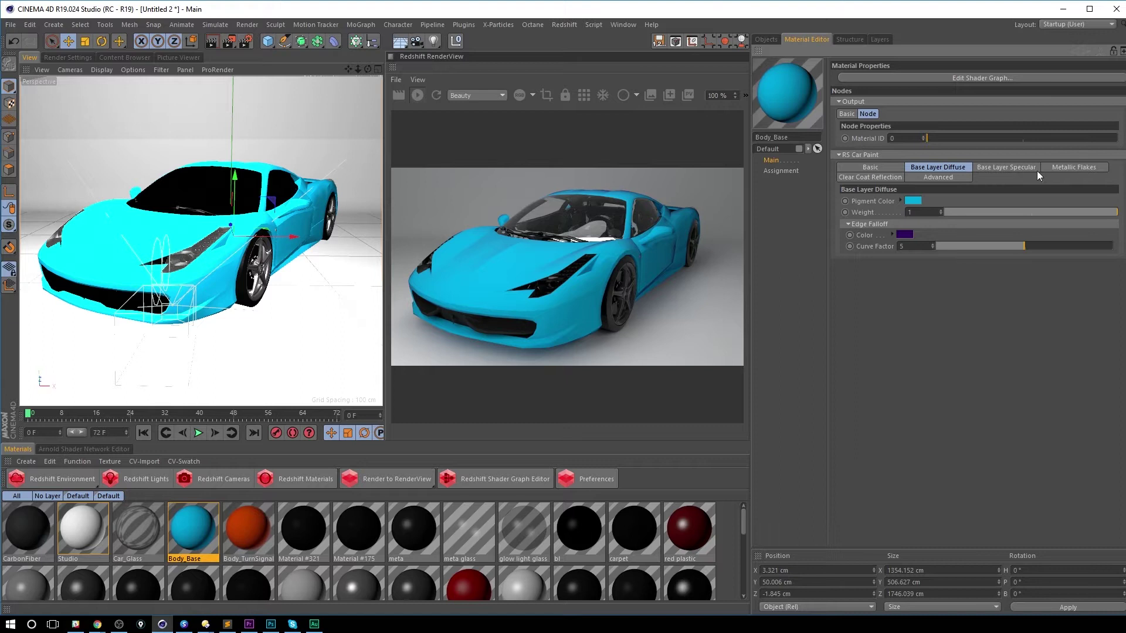
{"action": "left_click", "coordinate": [954, 177], "text": "shift"}
Step: Change the Body_Base pigment colour from cyan to red with hue 360° and full brightness
{"action": "left_click", "coordinate": [936, 168]}
{"action": "left_click", "coordinate": [918, 202]}
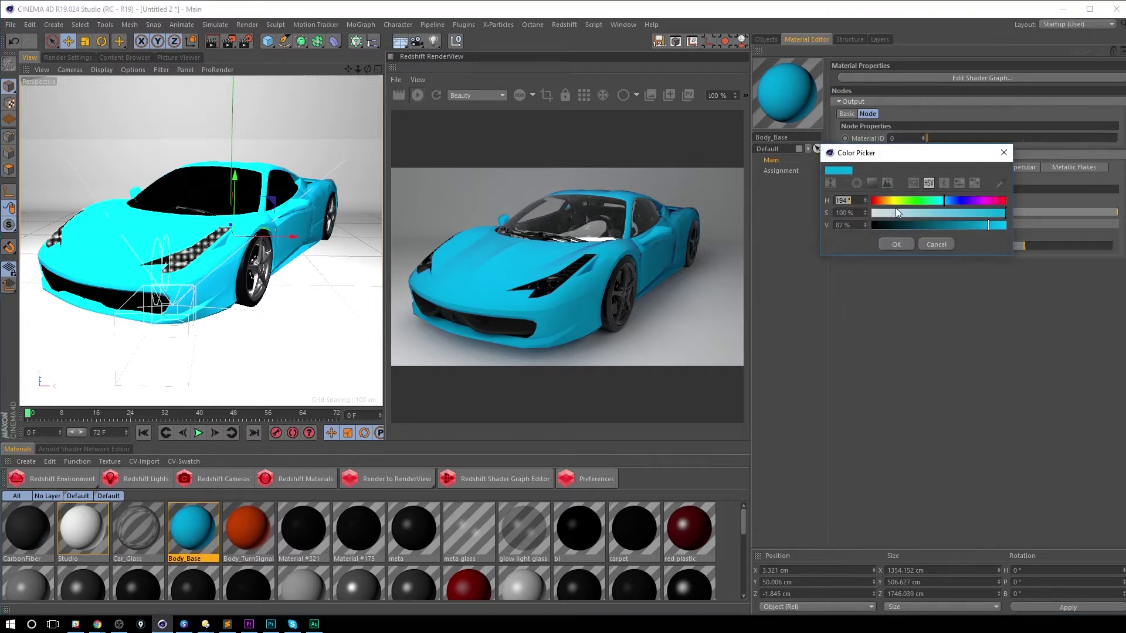
{"action": "left_click", "coordinate": [1004, 200]}
{"action": "left_click_drag", "start_coordinate": [996, 227], "coordinate": [1005, 226]}
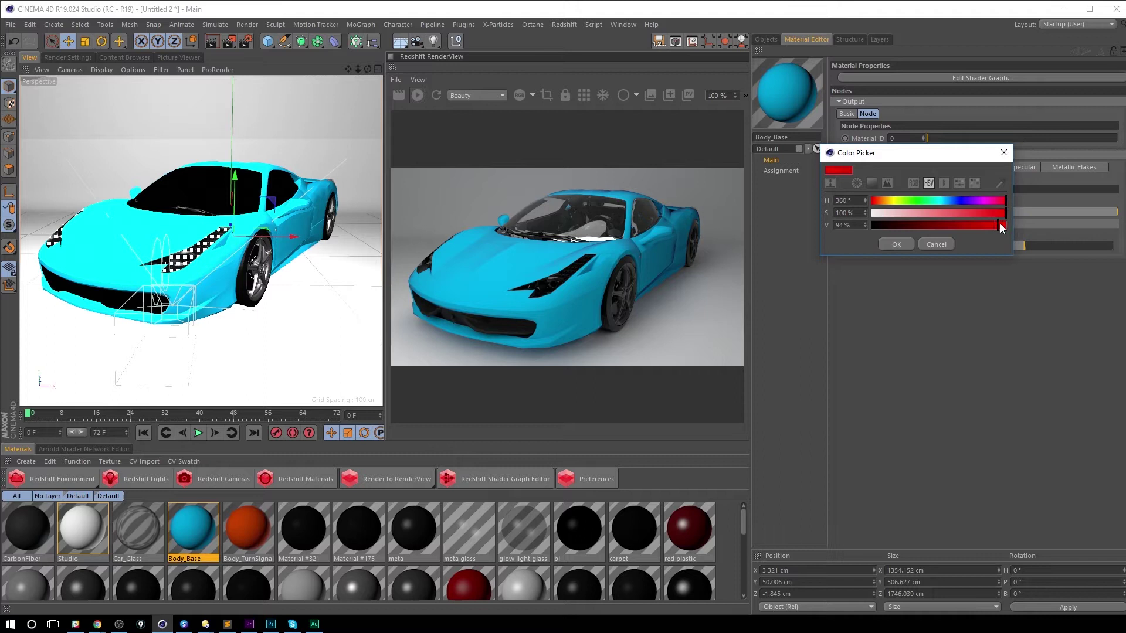
{"action": "left_click", "coordinate": [895, 244]}
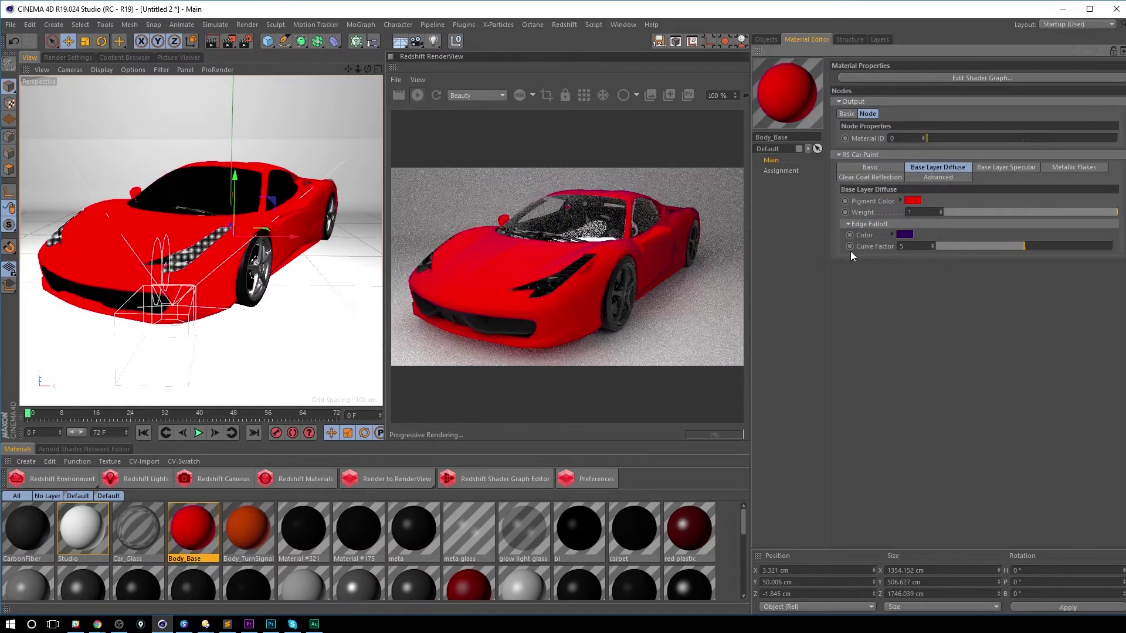
Step: Set the base layer edge falloff colour to dark red at hue 360°
{"action": "left_click", "coordinate": [906, 236]}
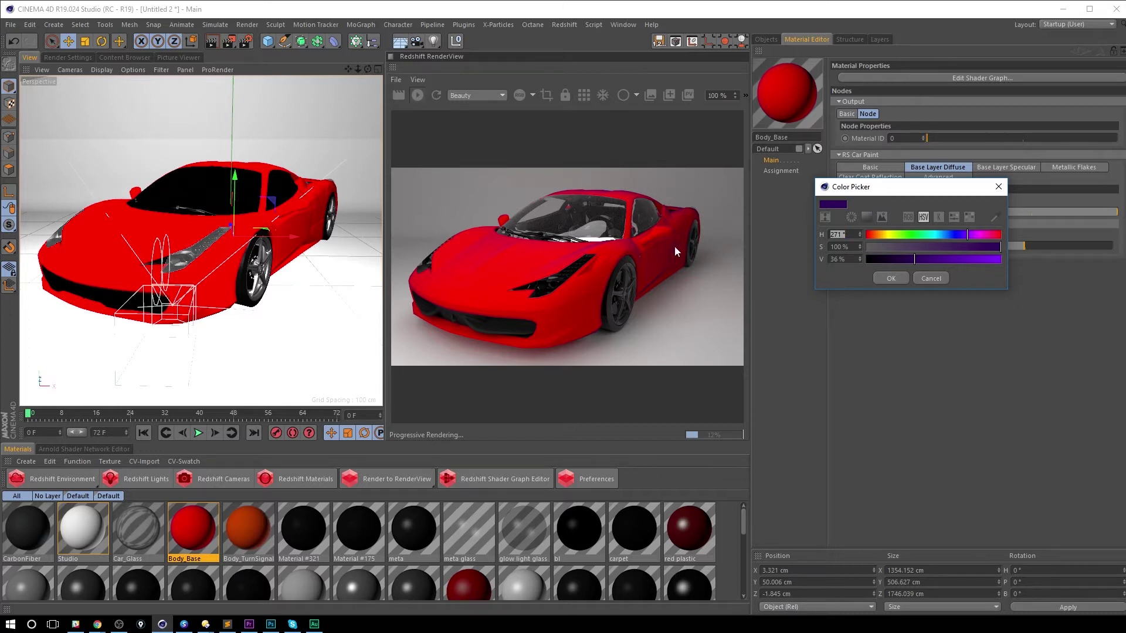
{"action": "left_click_drag", "start_coordinate": [988, 240], "coordinate": [1001, 235]}
{"action": "left_click", "coordinate": [890, 278]}
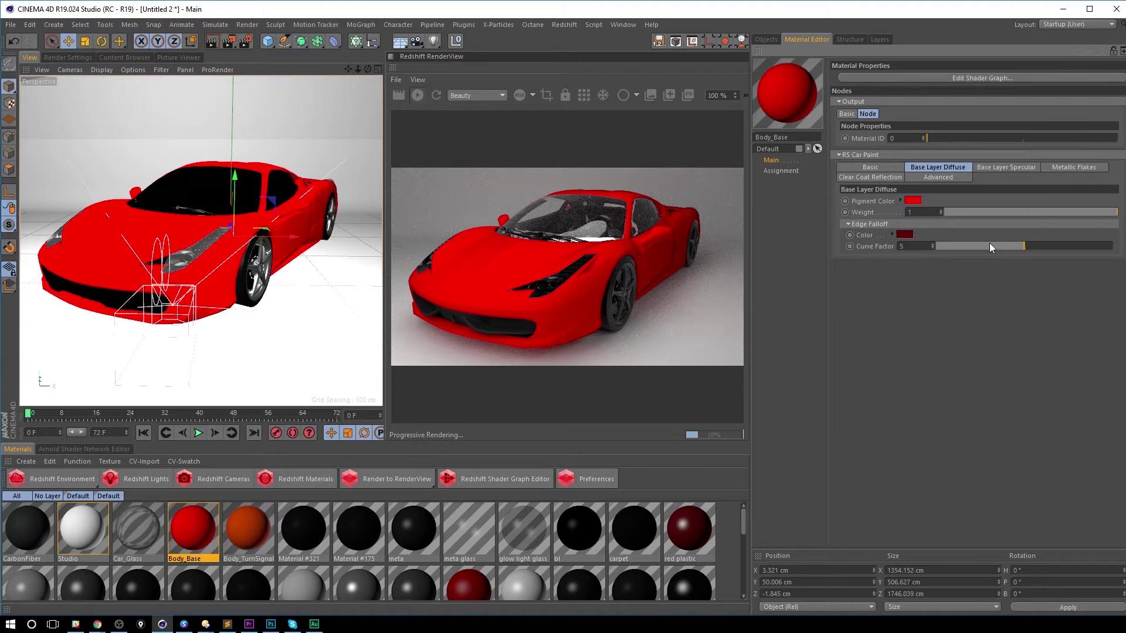
Step: Set the edge falloff curve factor to 3.5
{"action": "left_click_drag", "start_coordinate": [990, 244], "coordinate": [946, 245]}
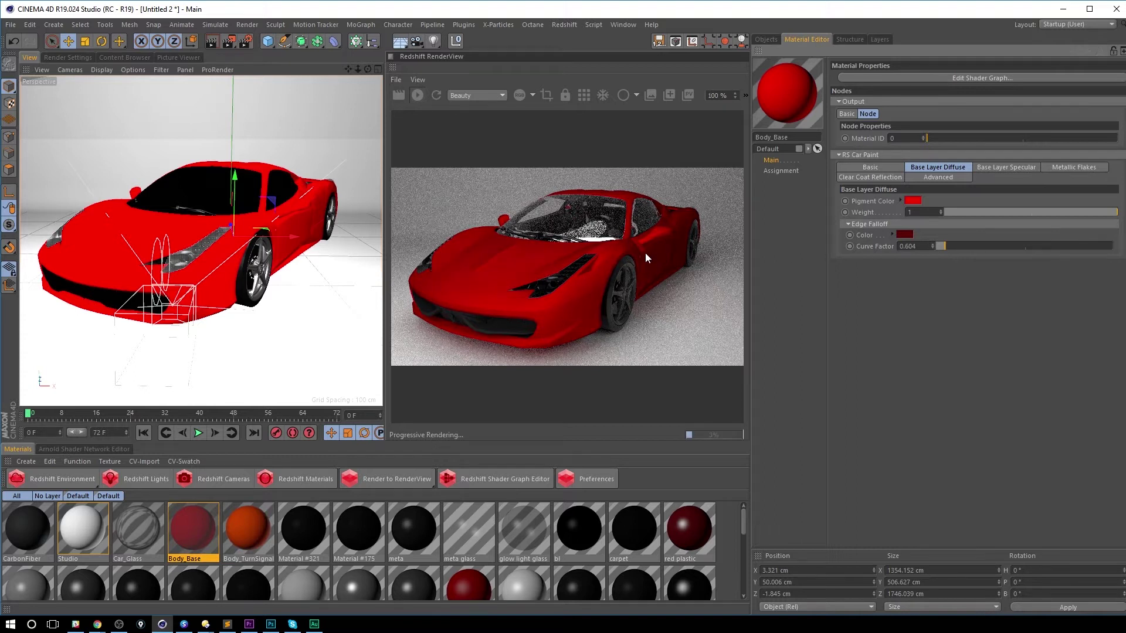
{"action": "left_click_drag", "start_coordinate": [1000, 249], "coordinate": [1095, 244]}
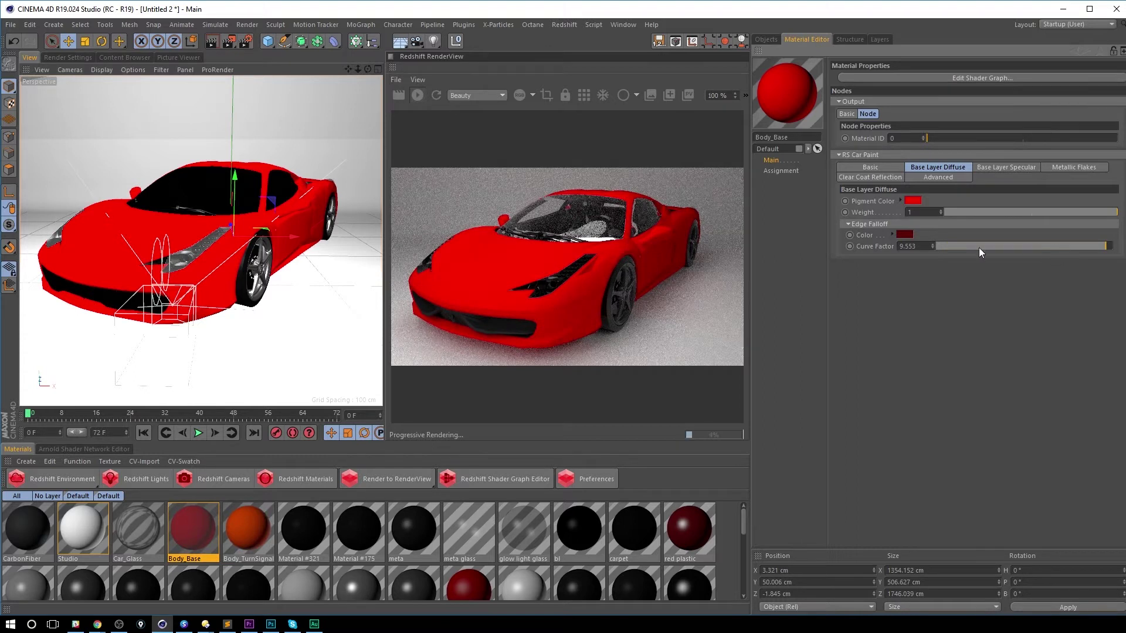
{"action": "double_click", "coordinate": [907, 246]}
{"action": "type", "text": "3.5"}
{"action": "key", "text": "Return"}
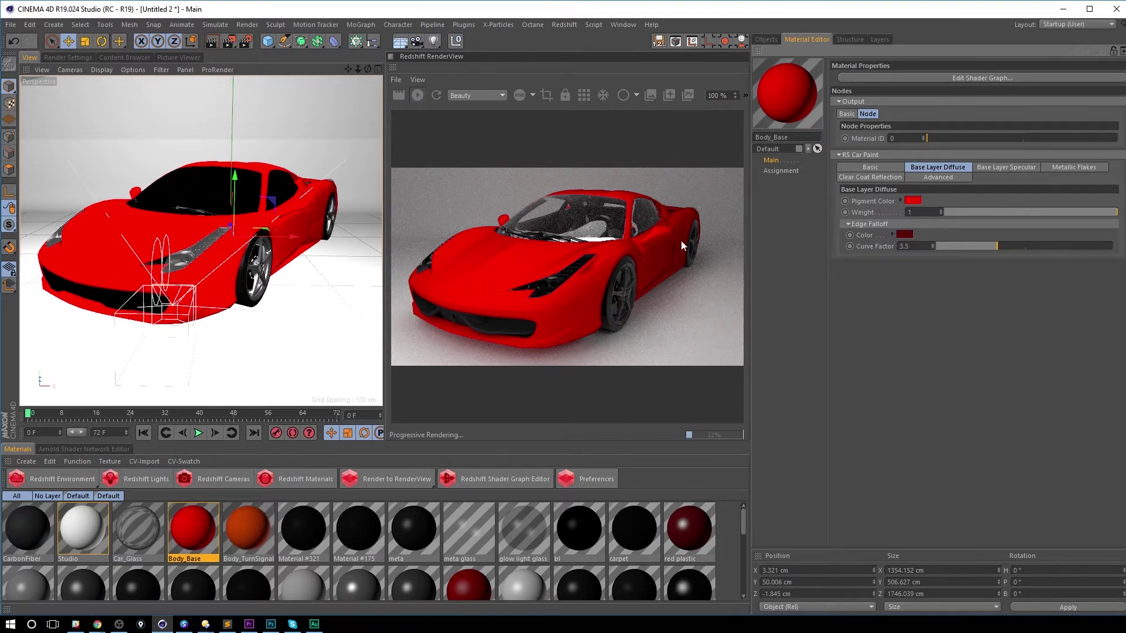
{"action": "left_click", "coordinate": [1011, 167]}
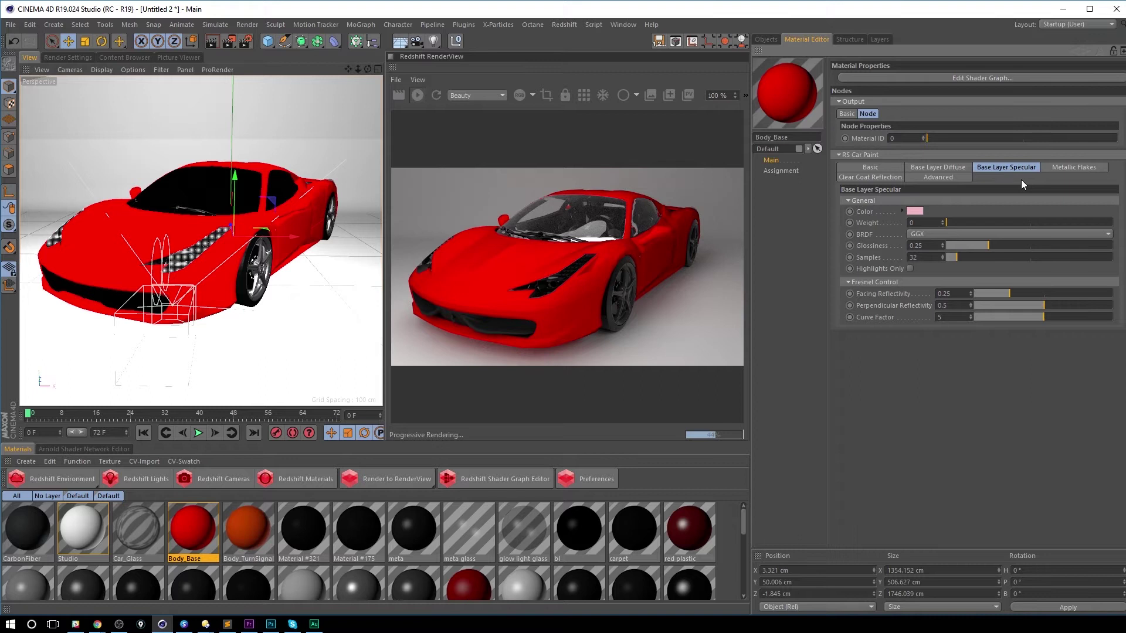
Step: Make the base specular colour light pink and raise the specular weight to 1
{"action": "left_click", "coordinate": [917, 215]}
{"action": "left_click_drag", "start_coordinate": [999, 214], "coordinate": [1006, 211]}
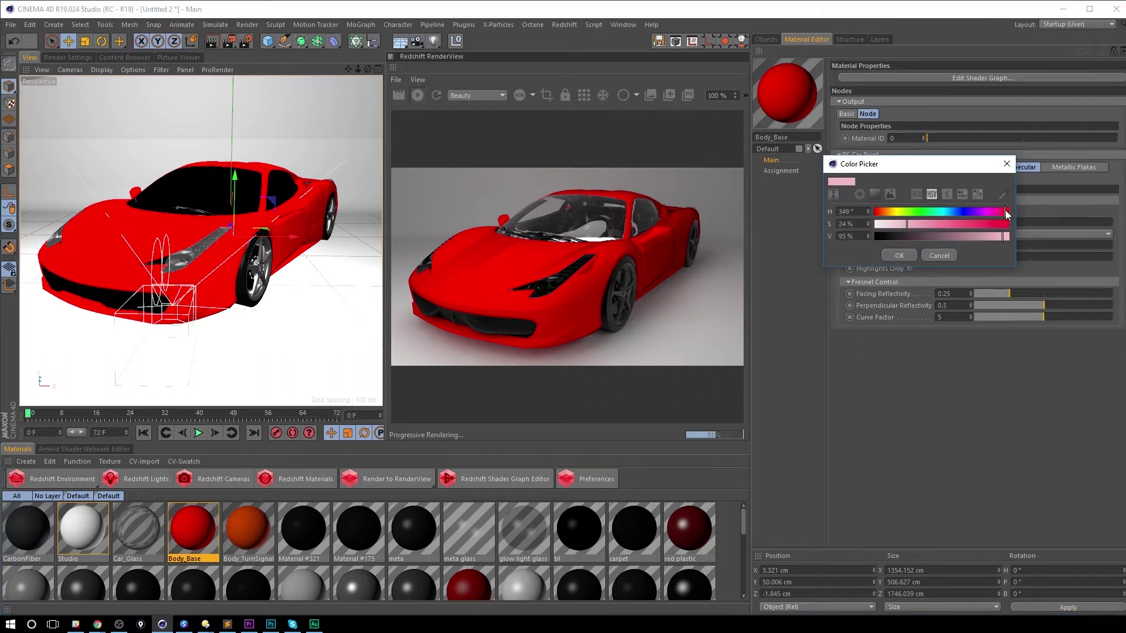
{"action": "left_click", "coordinate": [922, 225]}
{"action": "left_click_drag", "start_coordinate": [1003, 236], "coordinate": [1009, 236]}
{"action": "left_click_drag", "start_coordinate": [912, 223], "coordinate": [891, 224]}
{"action": "left_click", "coordinate": [899, 255]}
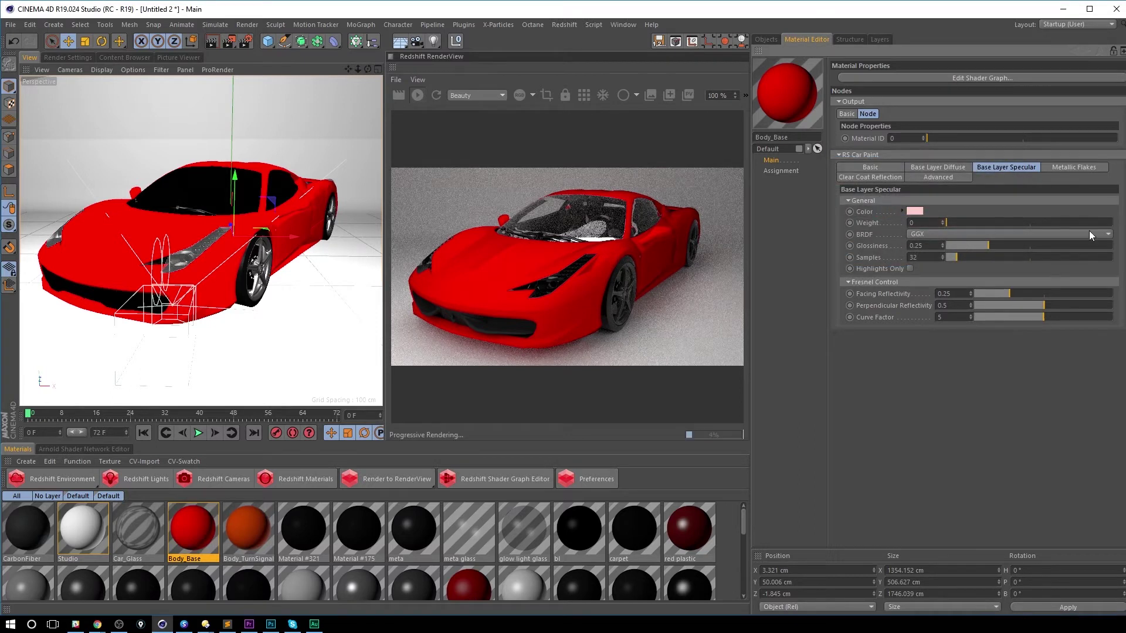
{"action": "left_click_drag", "start_coordinate": [1020, 224], "coordinate": [1113, 223]}
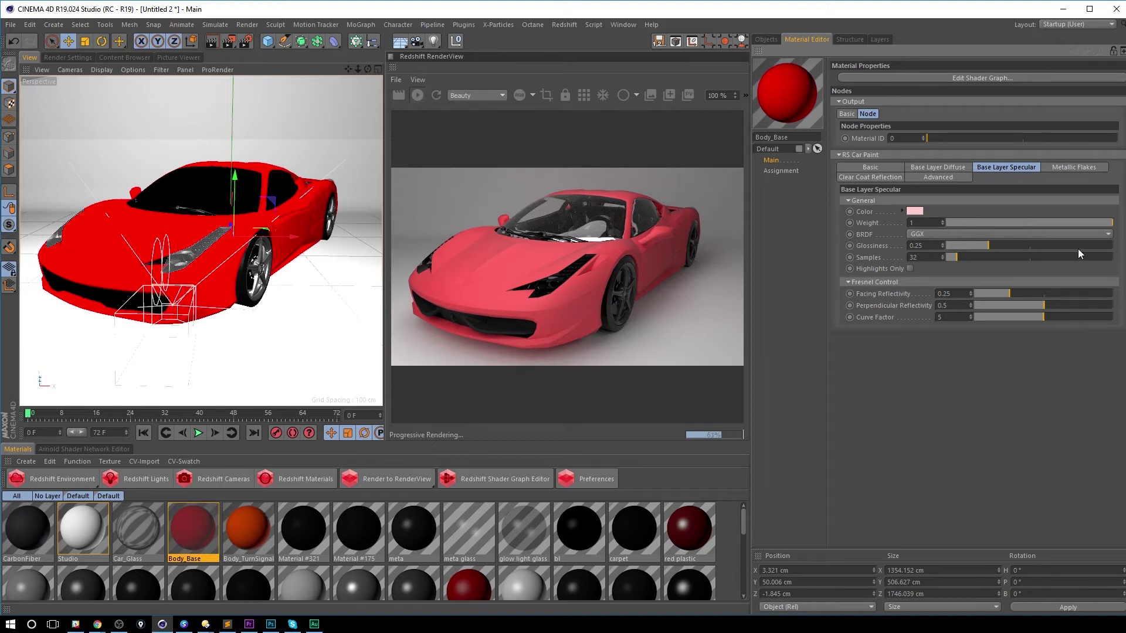
Step: Set the base specular glossiness to 0.35 and limit the layer to highlights only
{"action": "left_click", "coordinate": [1105, 246]}
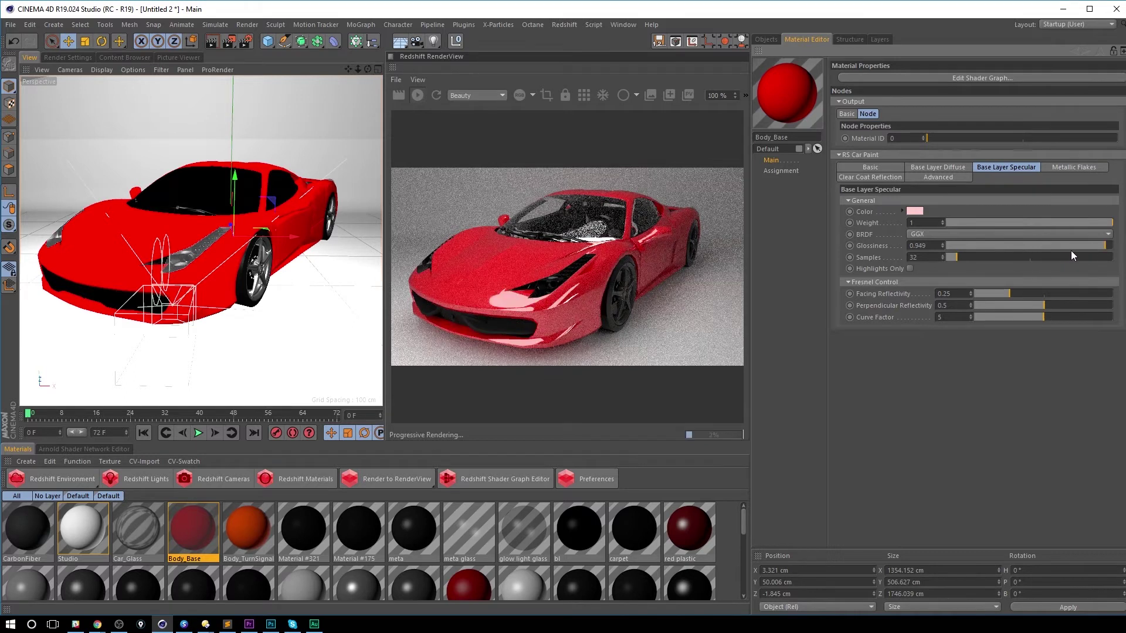
{"action": "left_click", "coordinate": [1110, 247]}
{"action": "left_click", "coordinate": [1111, 247]}
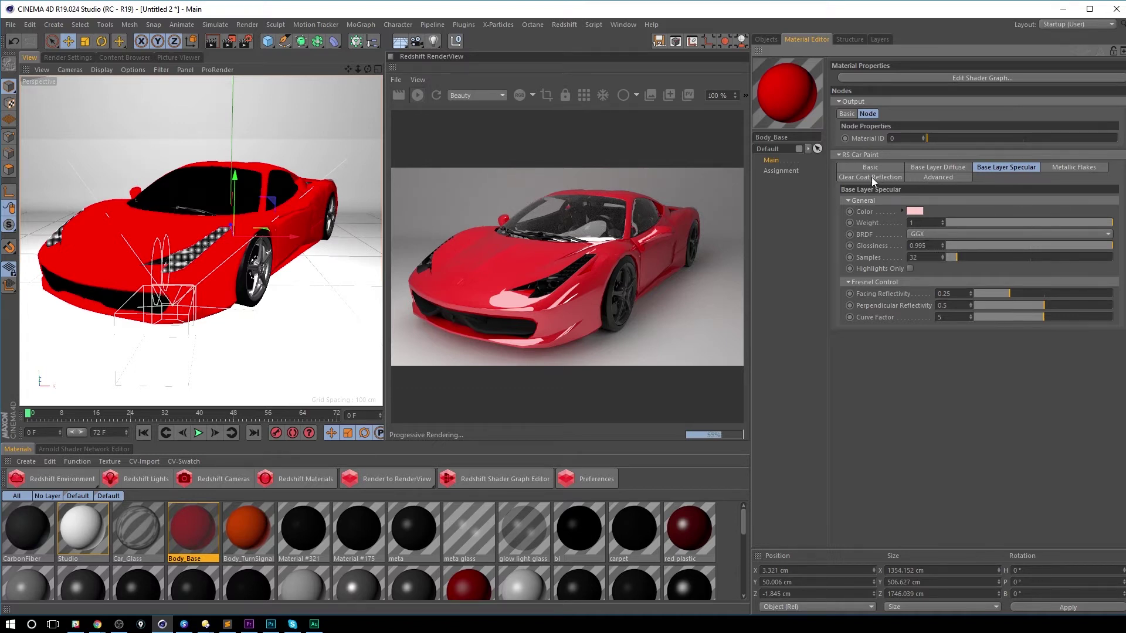
{"action": "double_click", "coordinate": [929, 245]}
{"action": "type", "text": ".35"}
{"action": "key", "text": "Return"}
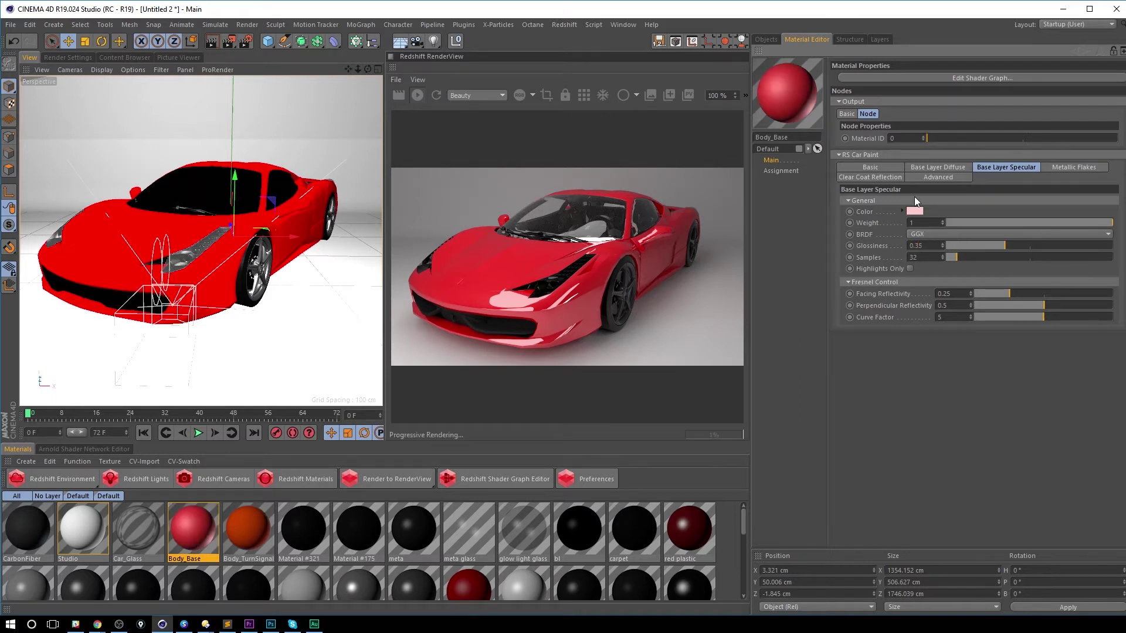
{"action": "left_click", "coordinate": [910, 268]}
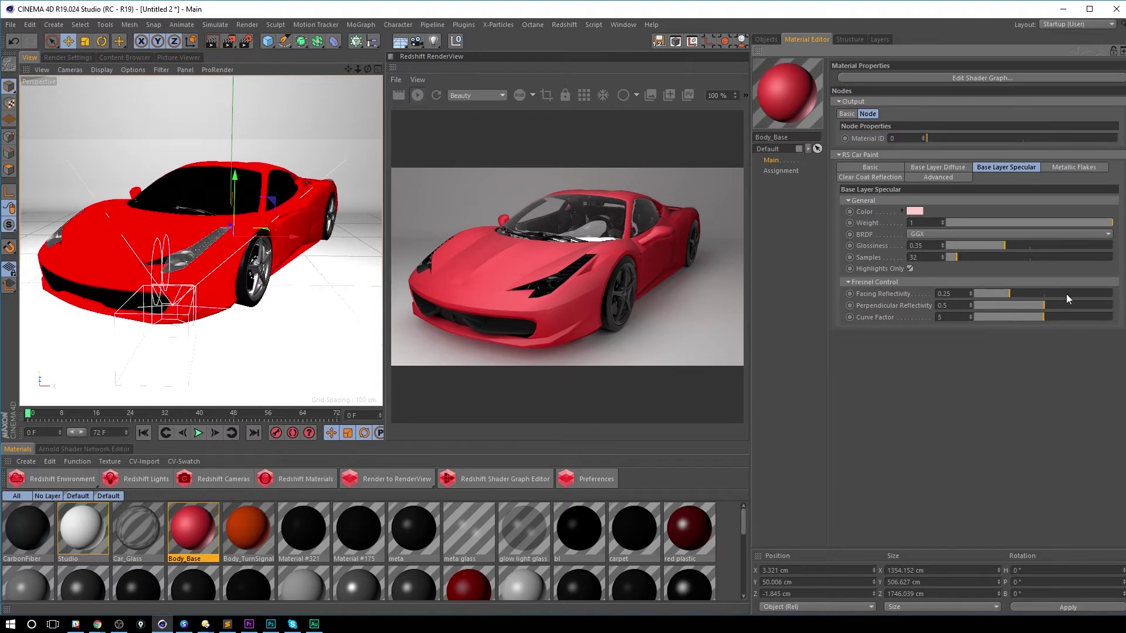
Step: Set base specular facing reflectivity to about 0.195 and the curve factor to 6.5
{"action": "left_click_drag", "start_coordinate": [1063, 293], "coordinate": [1082, 291]}
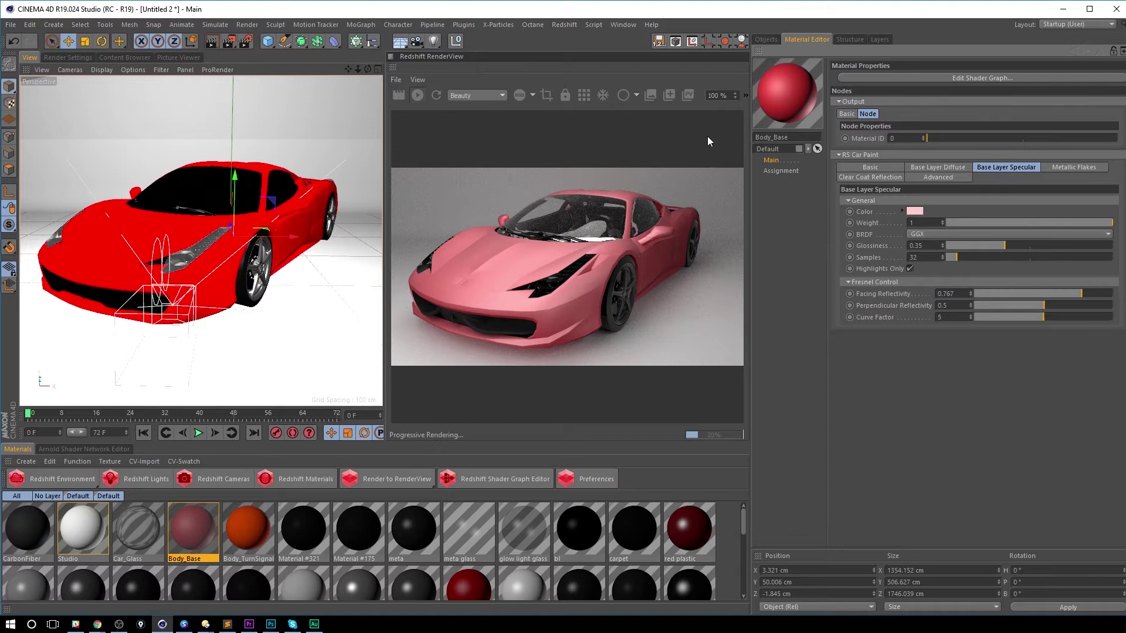
{"action": "left_click_drag", "start_coordinate": [1004, 290], "coordinate": [1093, 304]}
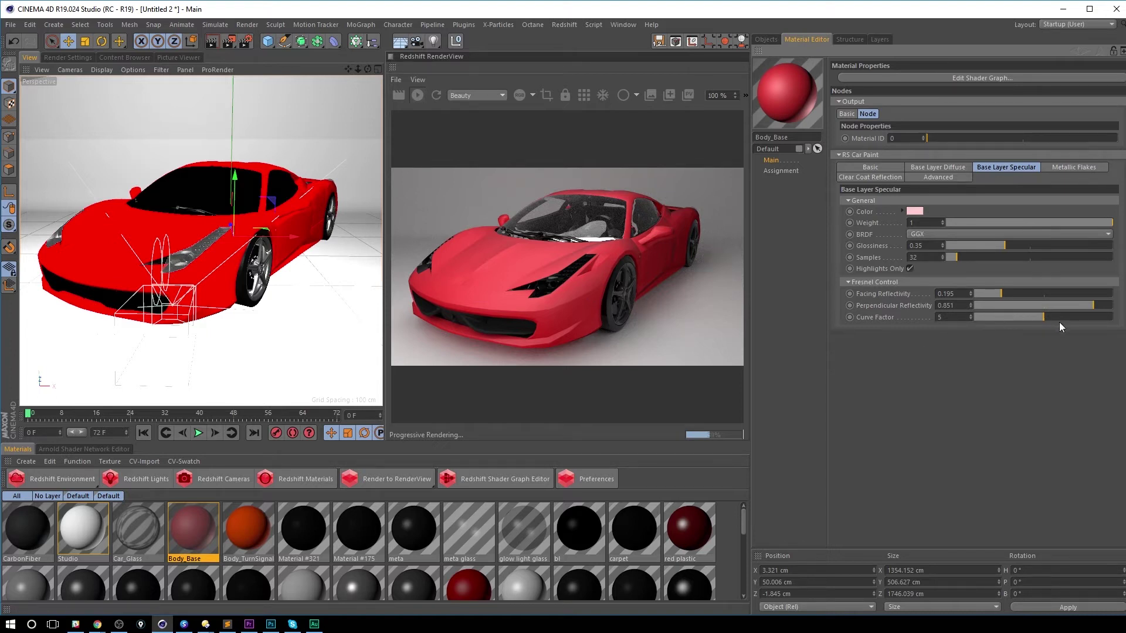
{"action": "left_click_drag", "start_coordinate": [1028, 317], "coordinate": [990, 319]}
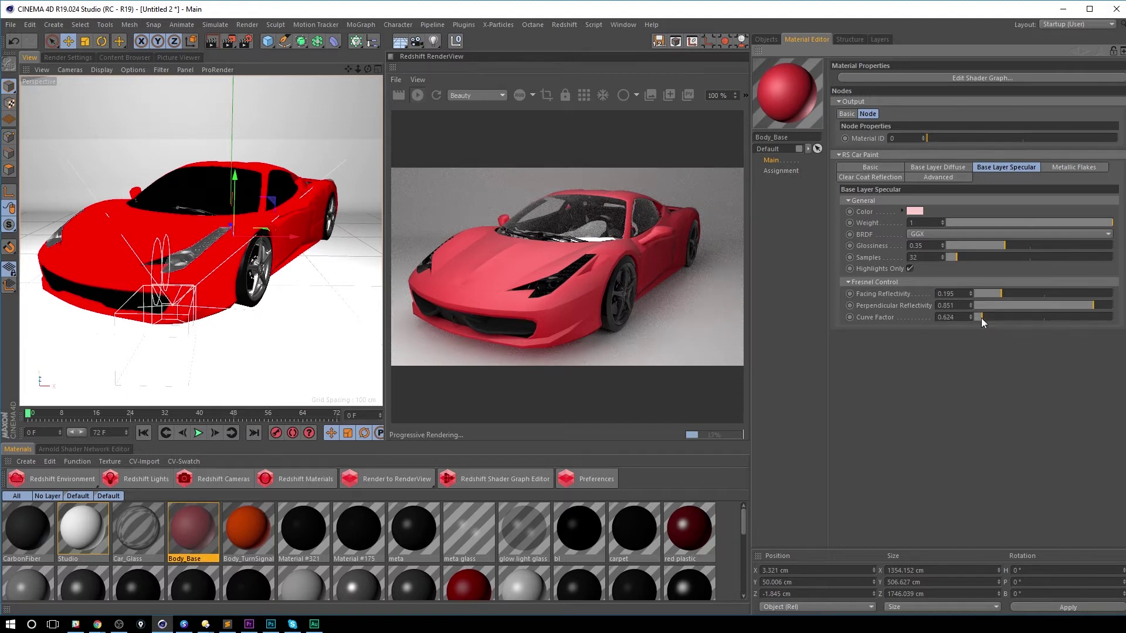
{"action": "left_click_drag", "start_coordinate": [980, 318], "coordinate": [976, 317]}
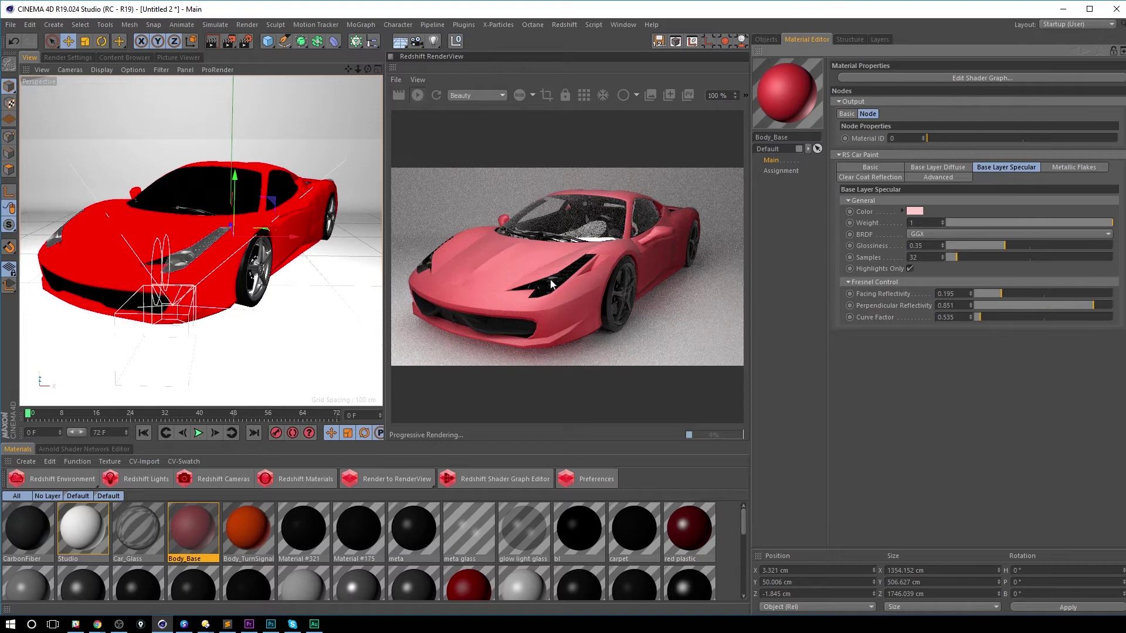
{"action": "left_click_drag", "start_coordinate": [1087, 317], "coordinate": [1098, 320]}
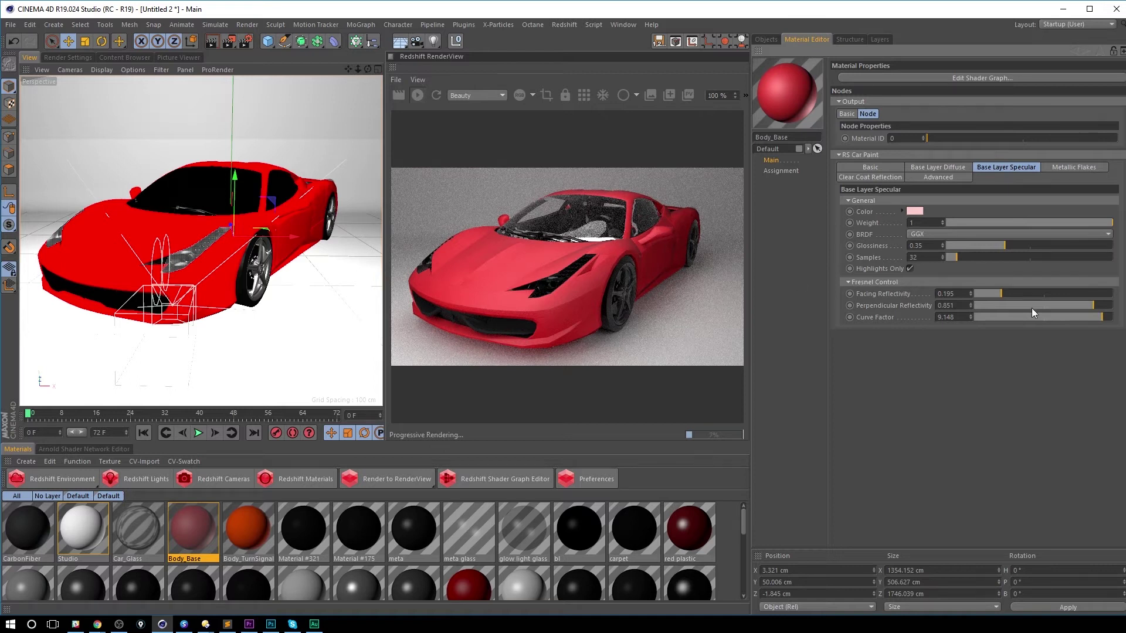
{"action": "left_click_drag", "start_coordinate": [1057, 317], "coordinate": [1046, 317]}
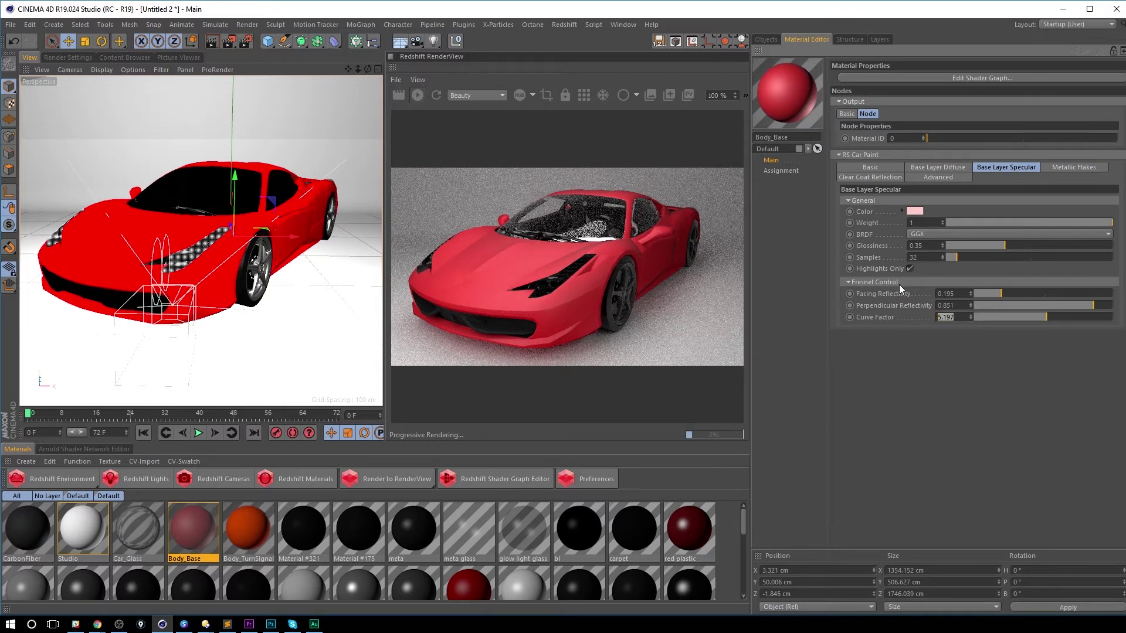
{"action": "type", "text": "0.65"}
{"action": "key", "text": "Return"}
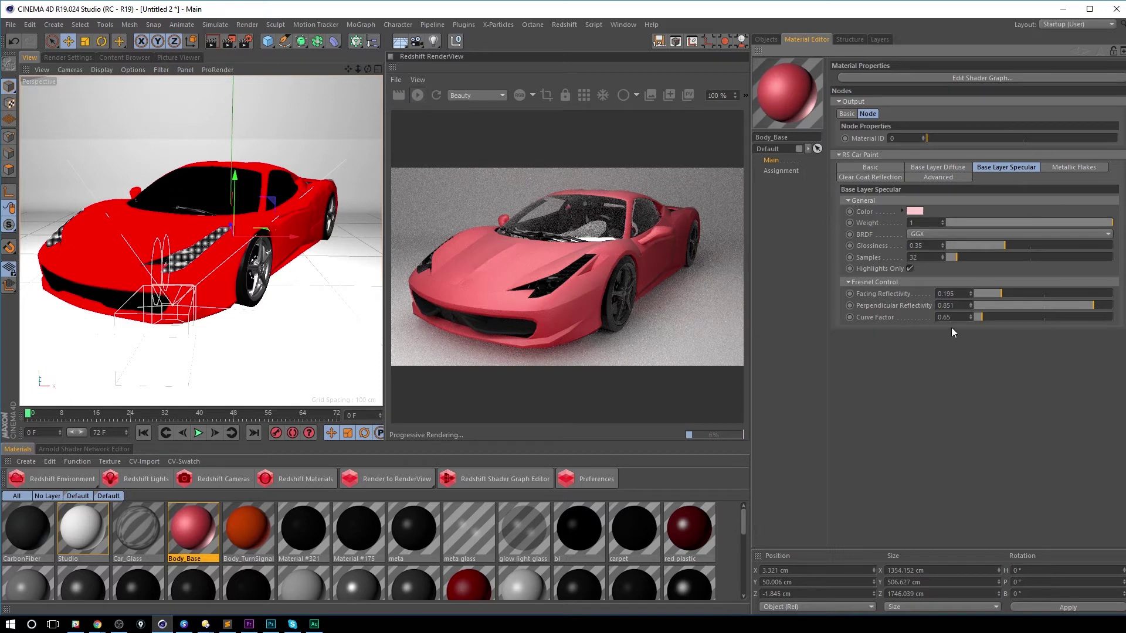
{"action": "type", "text": "6.5"}
{"action": "key", "text": "Return"}
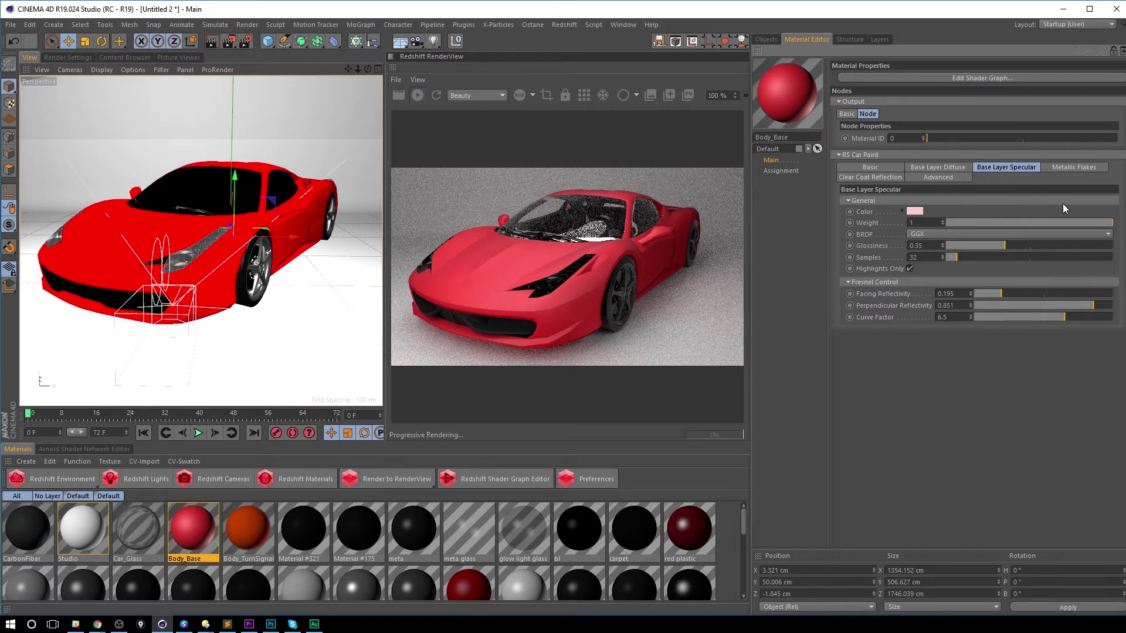
Step: Switch to the Tight close-up camera and set the metallic flake weight to 1
{"action": "left_click", "coordinate": [1078, 169]}
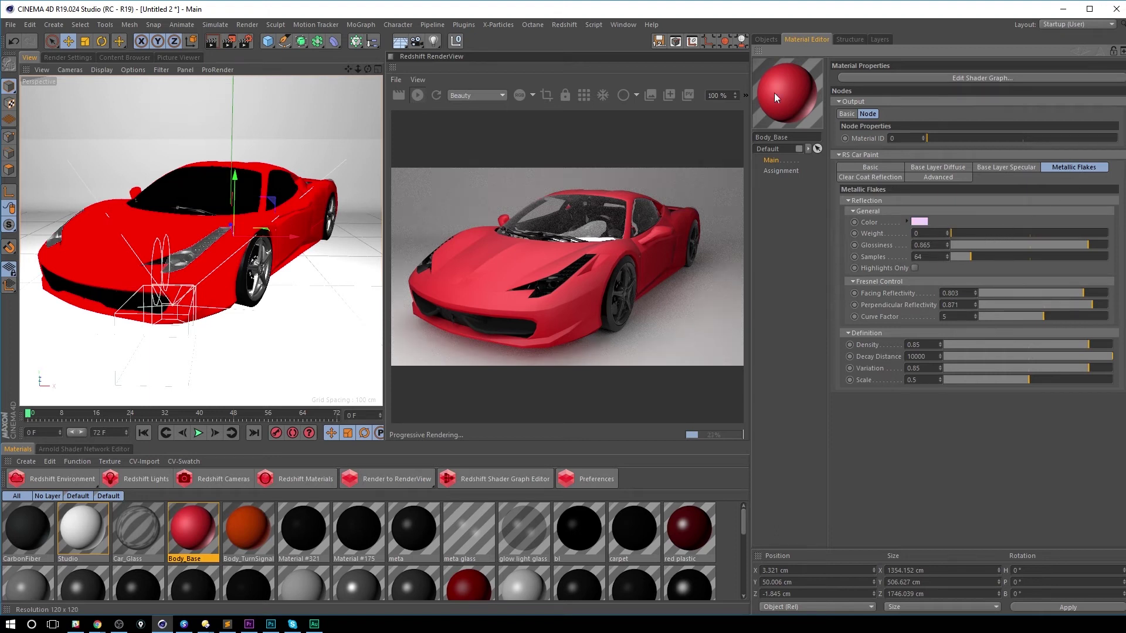
{"action": "left_click", "coordinate": [767, 40]}
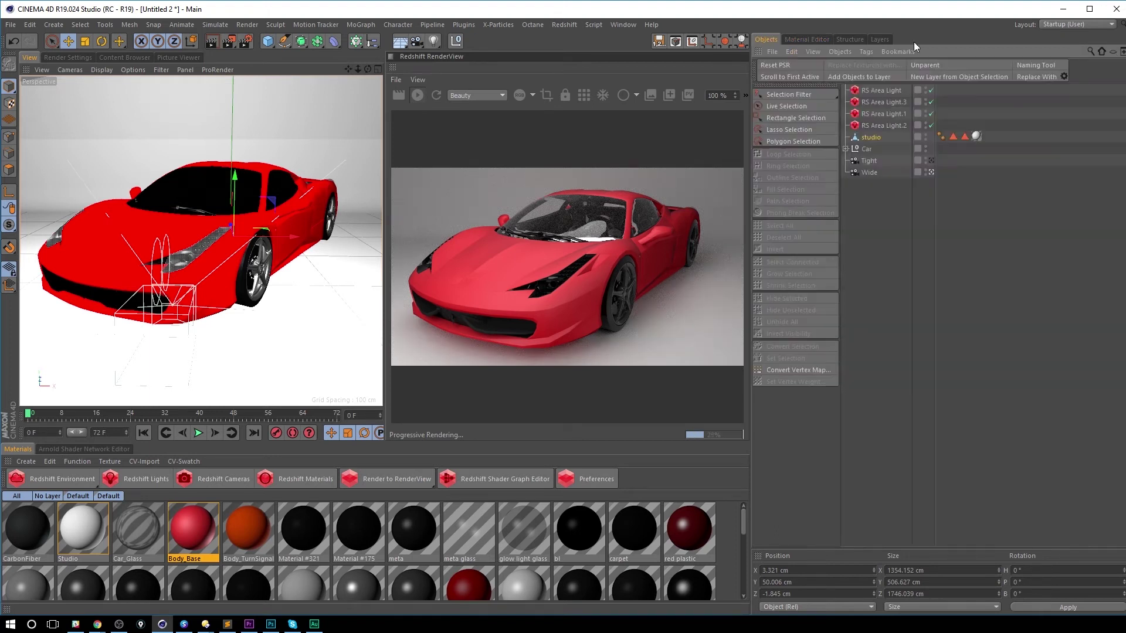
{"action": "left_click", "coordinate": [931, 160]}
{"action": "left_click", "coordinate": [826, 39]}
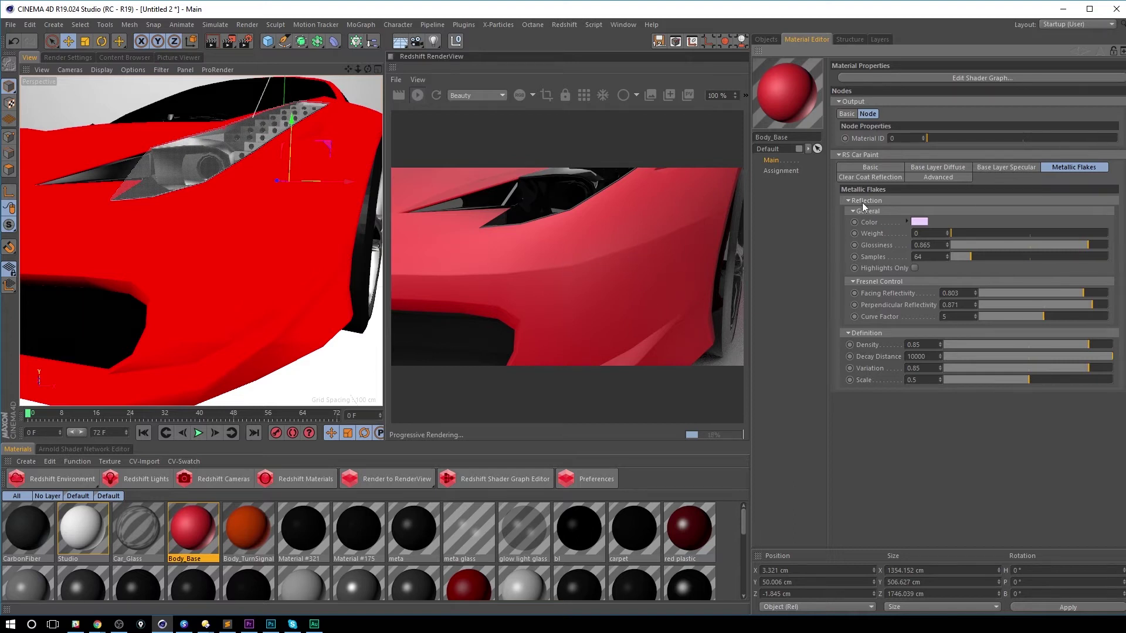
{"action": "left_click", "coordinate": [975, 234]}
{"action": "left_click_drag", "start_coordinate": [1068, 232], "coordinate": [1114, 233]}
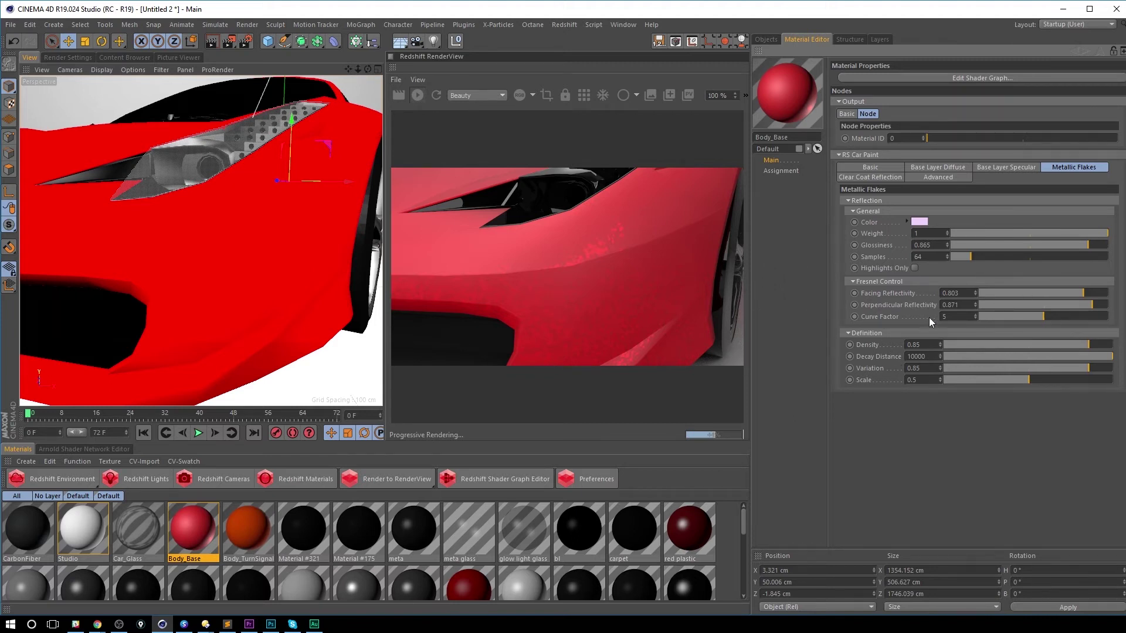
Step: Set the metallic flake density to 0.35, with a trial flake scale of 0.125
{"action": "left_click", "coordinate": [911, 380]}
{"action": "type", "text": "0.125"}
{"action": "key", "text": "Return"}
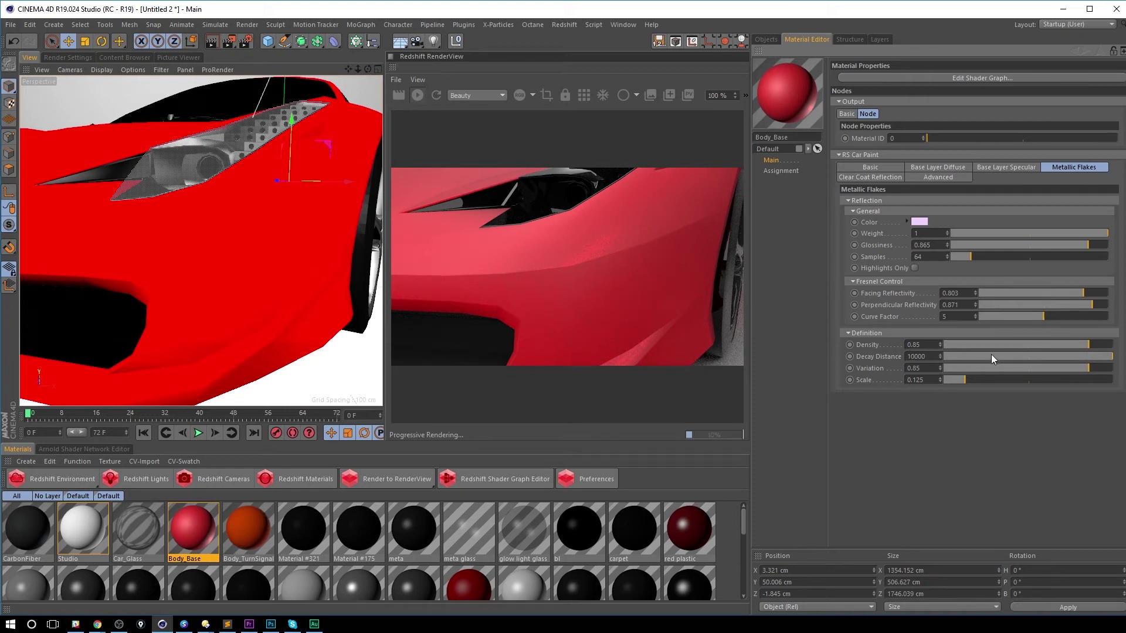
{"action": "left_click", "coordinate": [923, 344]}
{"action": "type", "text": "0.35"}
{"action": "key", "text": "Return"}
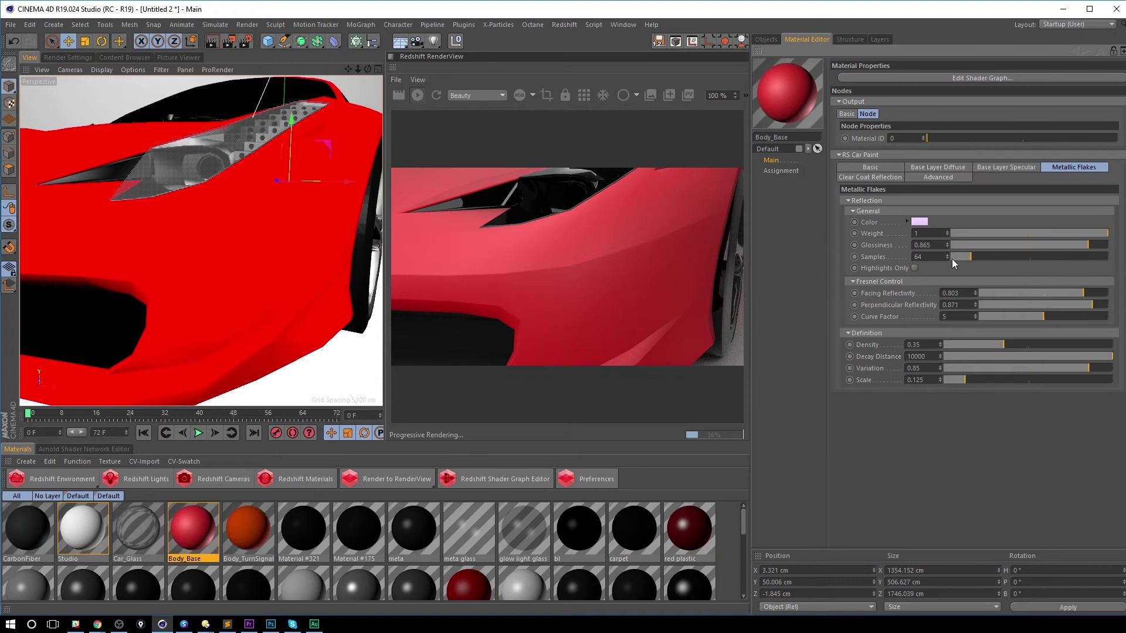
Step: Change the metallic flake scale to 0.25
{"action": "left_click", "coordinate": [1010, 169]}
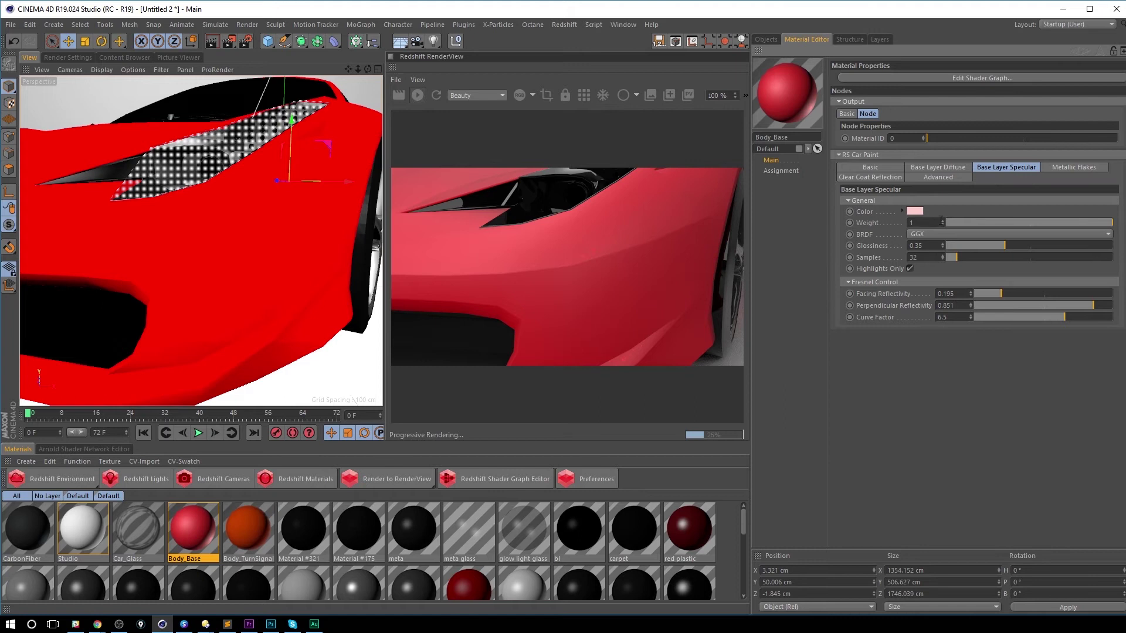
{"action": "left_click", "coordinate": [1080, 168]}
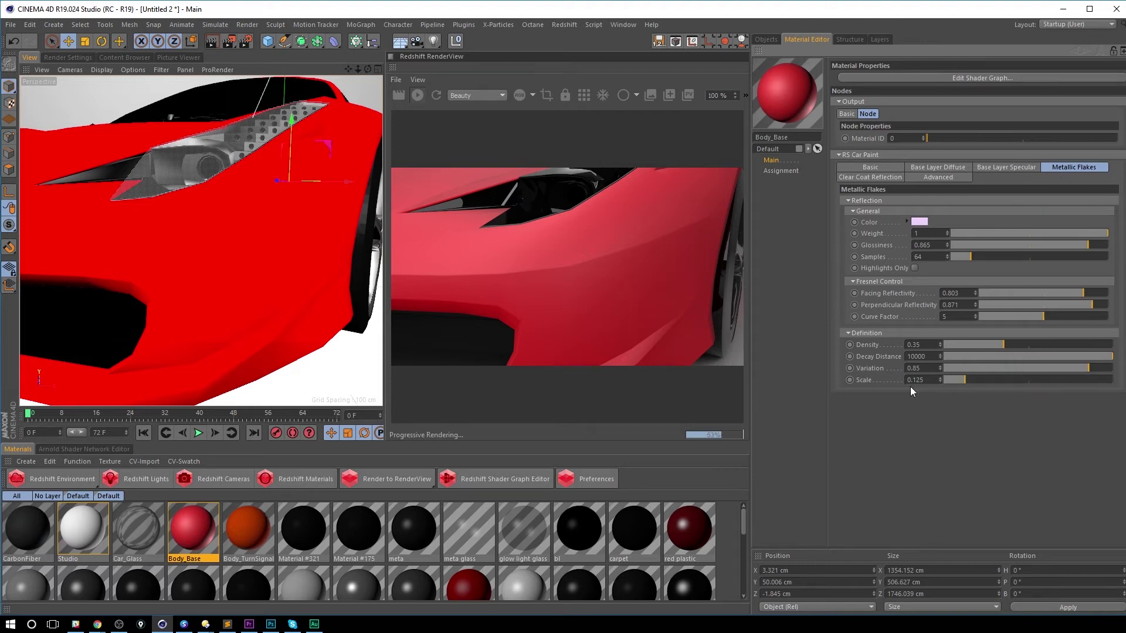
{"action": "left_click", "coordinate": [930, 380]}
{"action": "type", "text": "0.25"}
{"action": "key", "text": "Return"}
{"action": "left_click", "coordinate": [766, 40]}
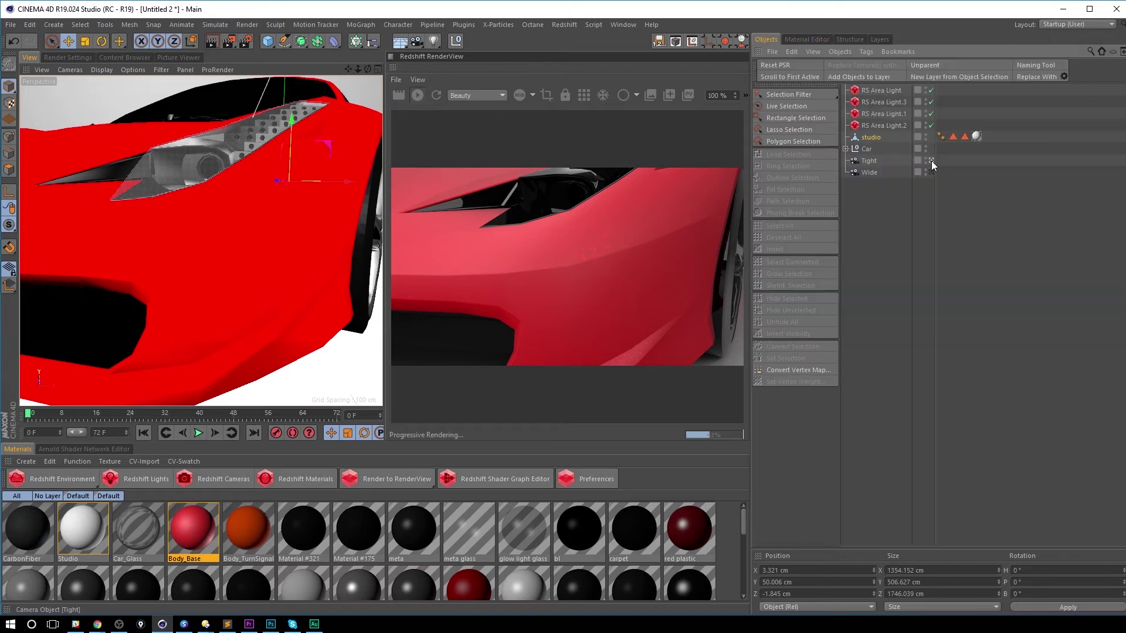
Step: Switch to the Wide camera and set the flake Decay Distance to 50000
{"action": "left_click", "coordinate": [931, 173]}
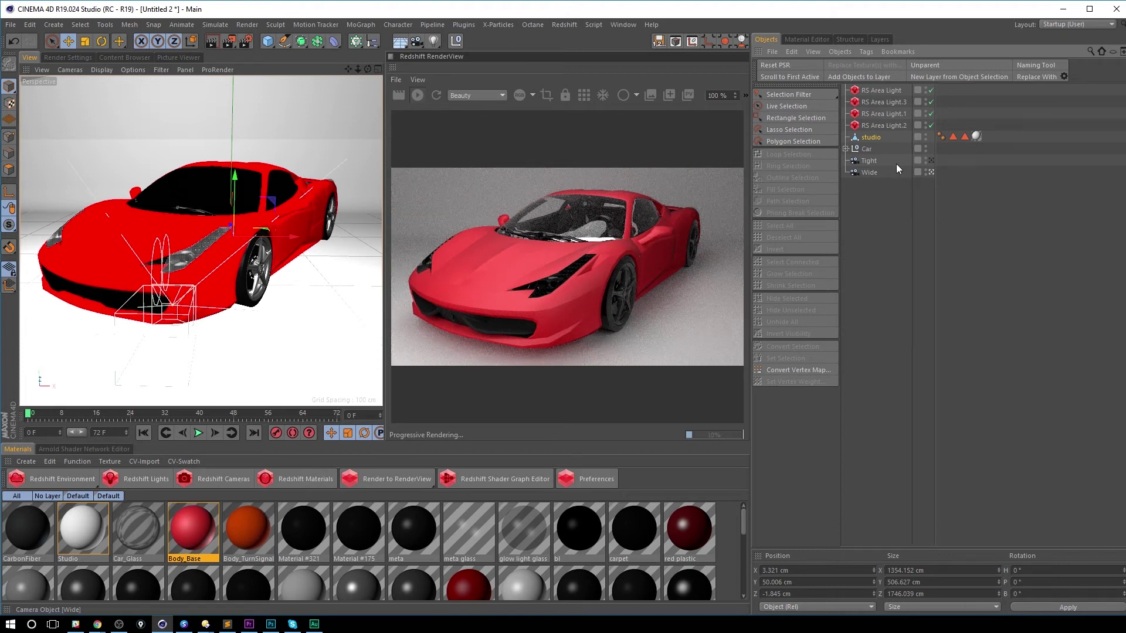
{"action": "left_click", "coordinate": [803, 38]}
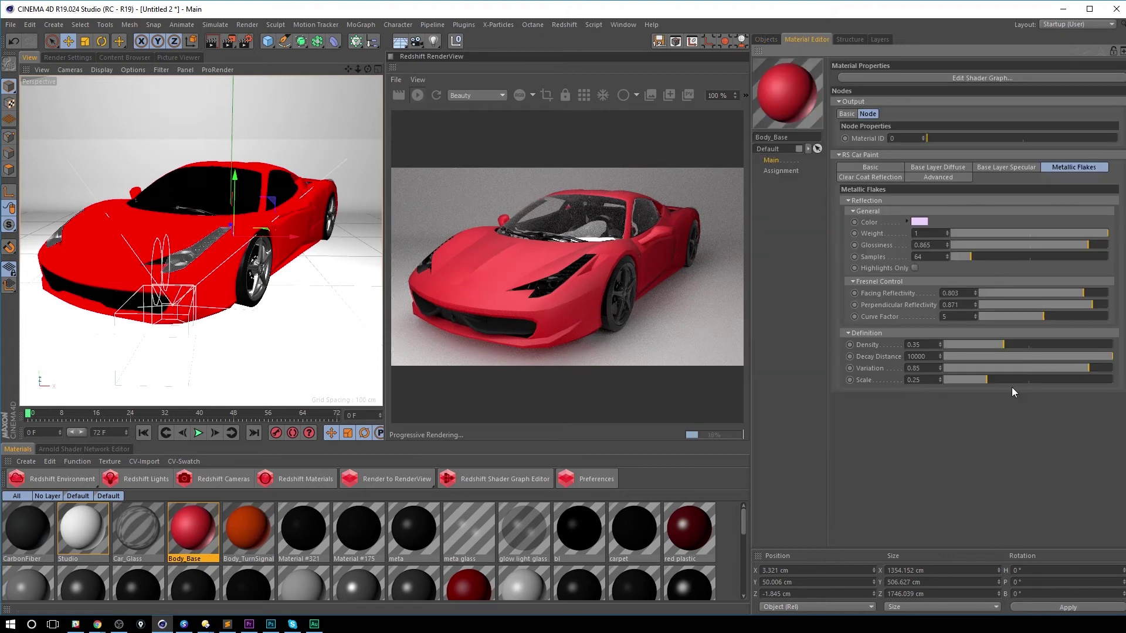
{"action": "left_click", "coordinate": [931, 356]}
{"action": "type", "text": "1000"}
{"action": "key", "text": "Return"}
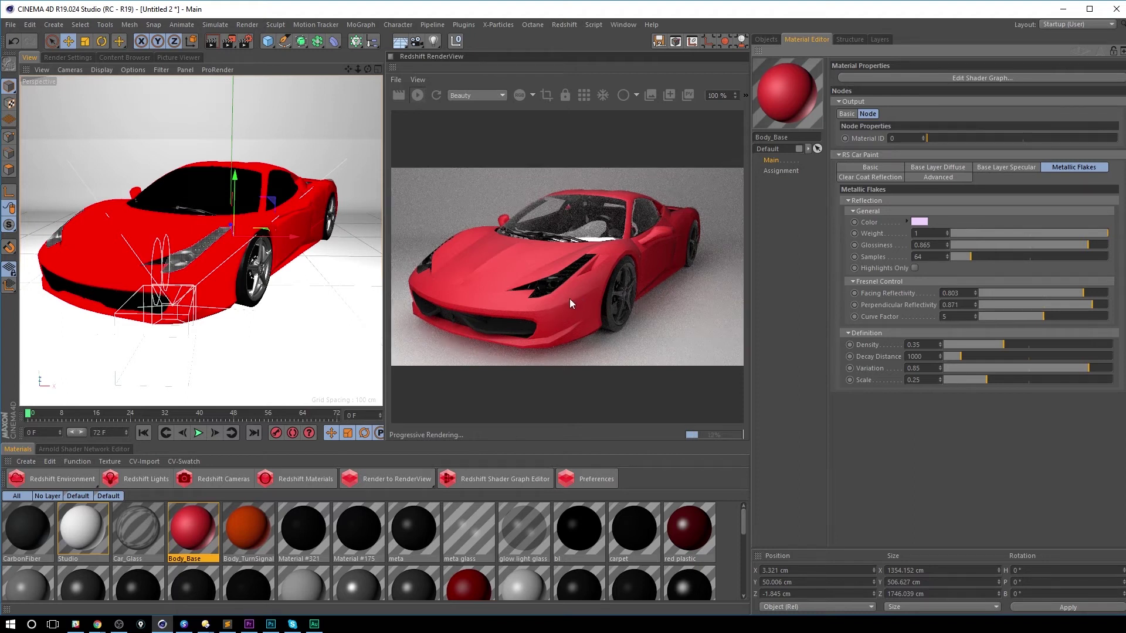
{"action": "double_click", "coordinate": [930, 354]}
{"action": "type", "text": "100"}
{"action": "key", "text": "Return"}
{"action": "left_click", "coordinate": [916, 357]}
{"action": "type", "text": "50000"}
{"action": "key", "text": "Return"}
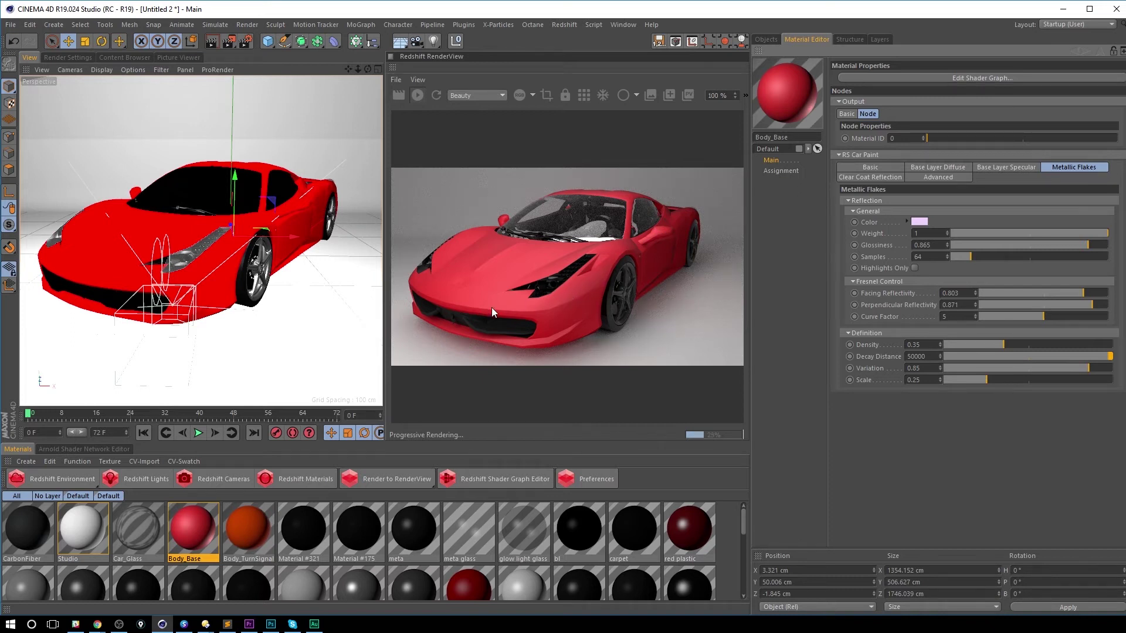
Step: Try a flake scale of 0.4, then set it back to 0.25
{"action": "double_click", "coordinate": [917, 379]}
{"action": "key", "text": "BackSpace"}
{"action": "type", "text": "0.4"}
{"action": "key", "text": "Return"}
{"action": "key", "text": "BackSpace"}
{"action": "type", "text": "0.25"}
{"action": "key", "text": "Return"}
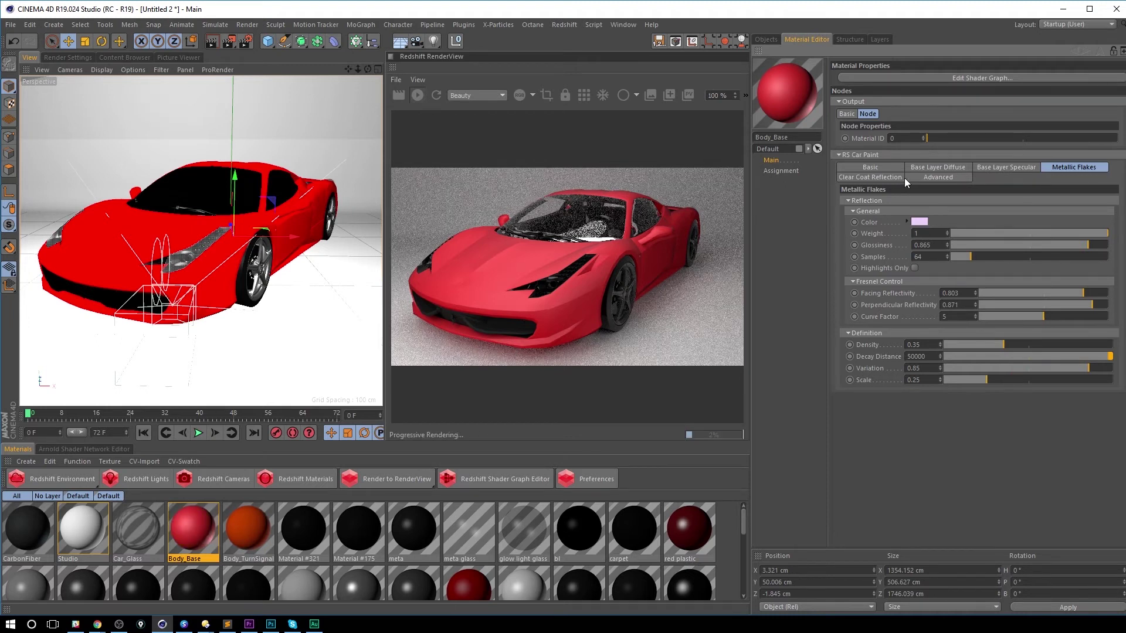
Step: Set the clear coat weight to 1 and glossiness to 0.823, and lower base specular weight to 0.453
{"action": "left_click", "coordinate": [880, 179]}
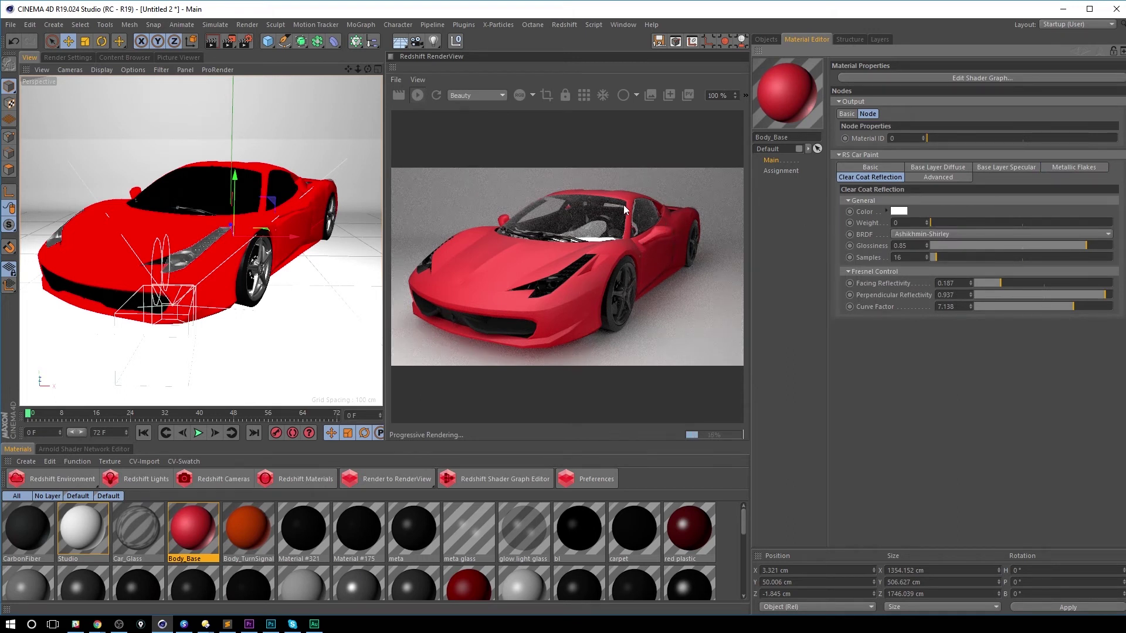
{"action": "left_click", "coordinate": [1009, 169]}
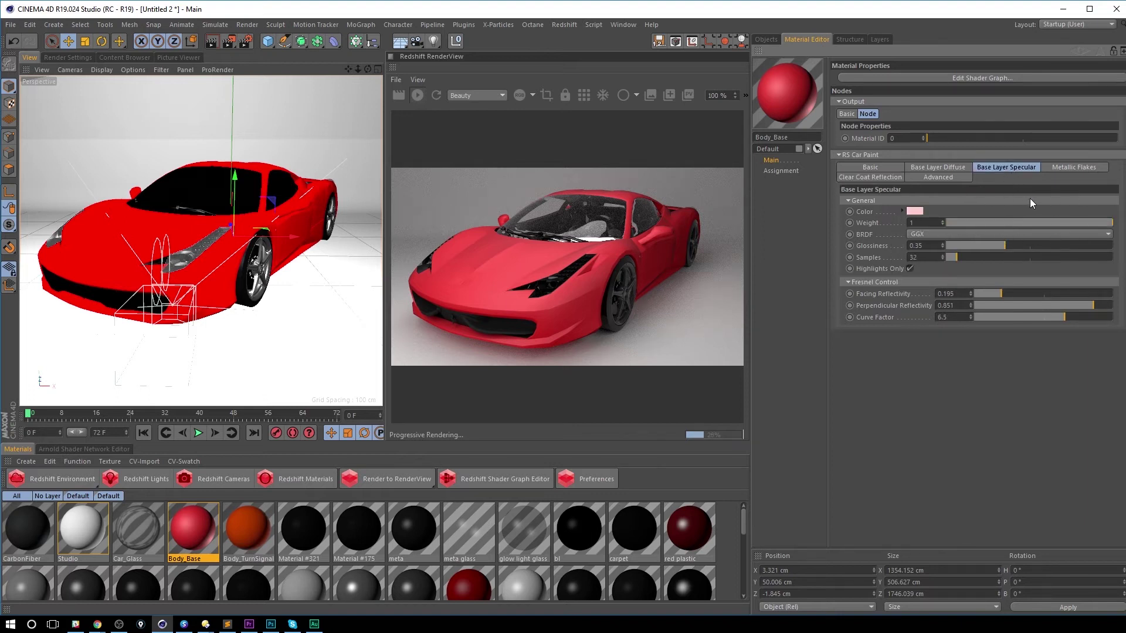
{"action": "left_click", "coordinate": [864, 178]}
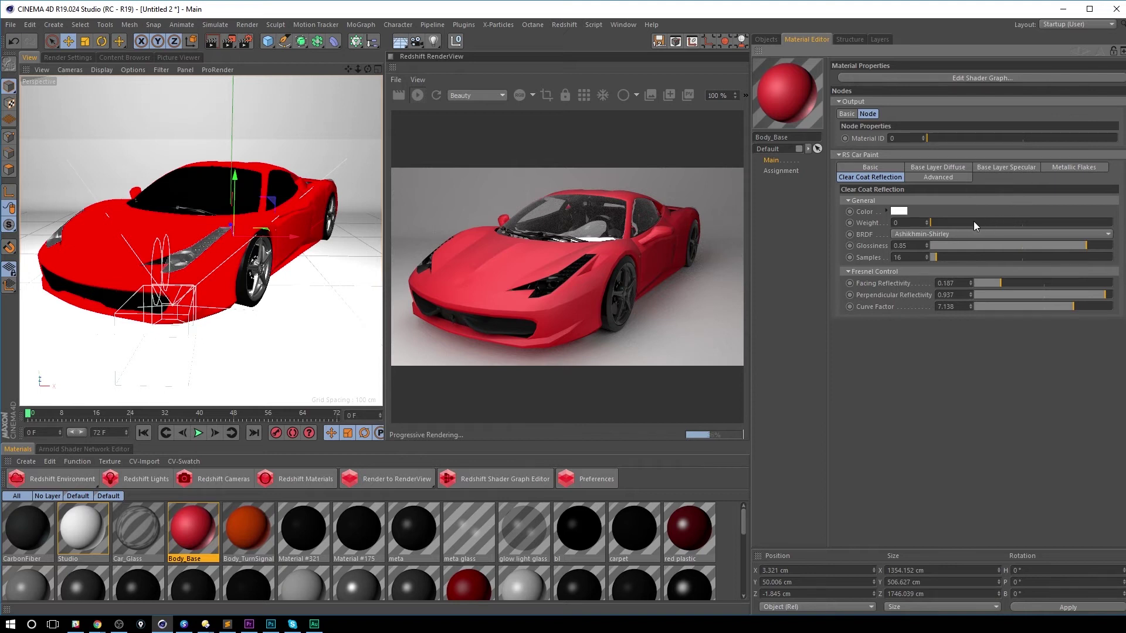
{"action": "left_click_drag", "start_coordinate": [955, 223], "coordinate": [1119, 222]}
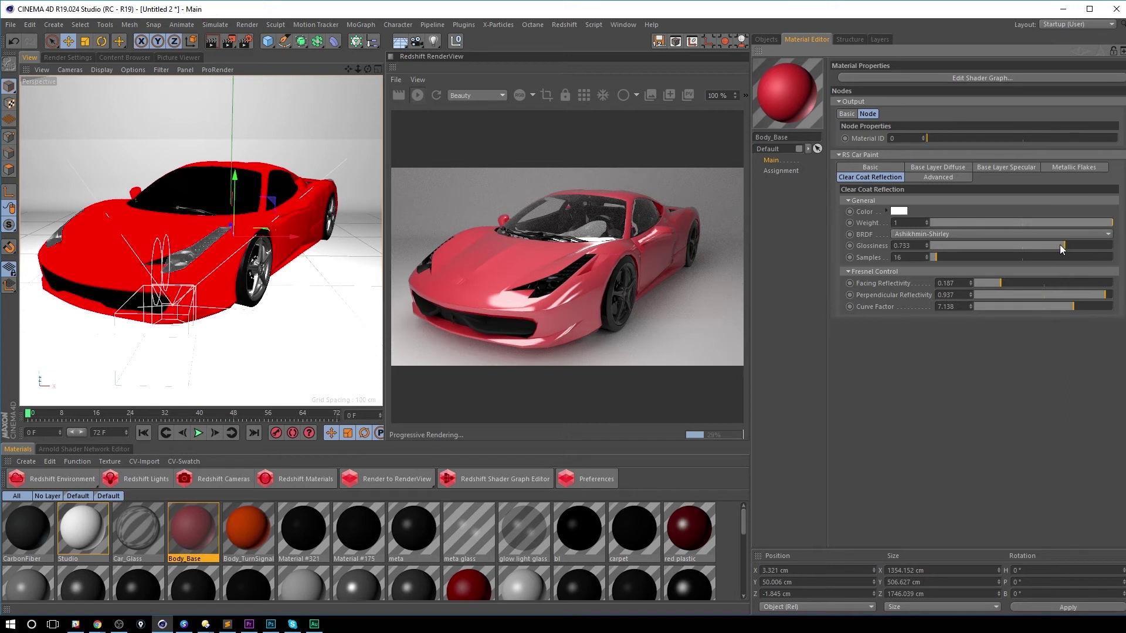
{"action": "left_click", "coordinate": [1018, 246]}
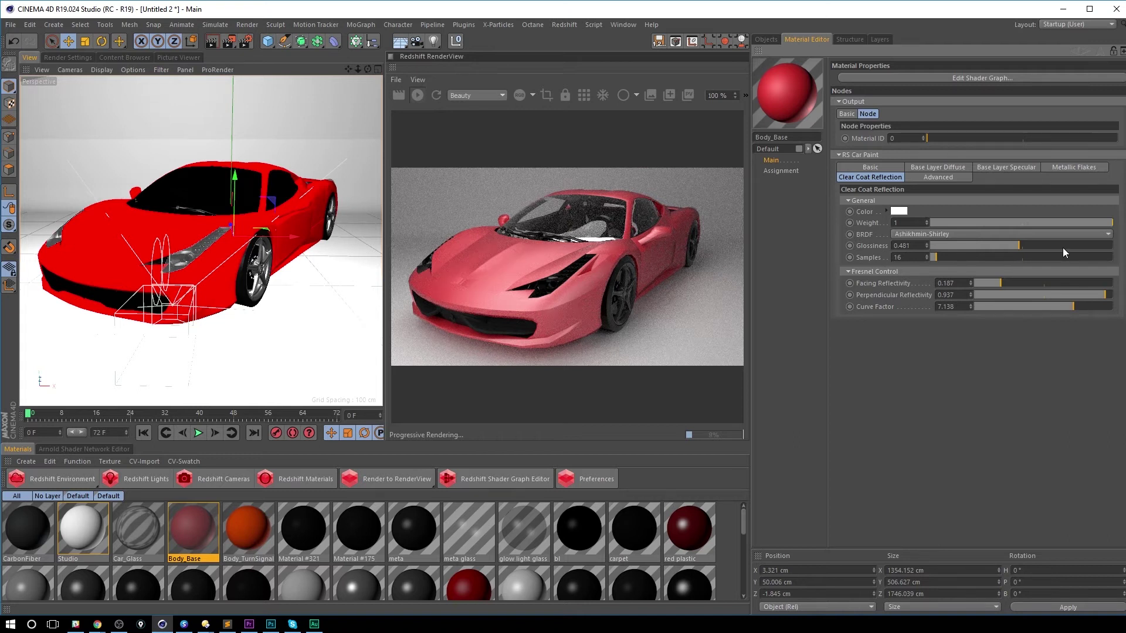
{"action": "left_click", "coordinate": [1079, 246]}
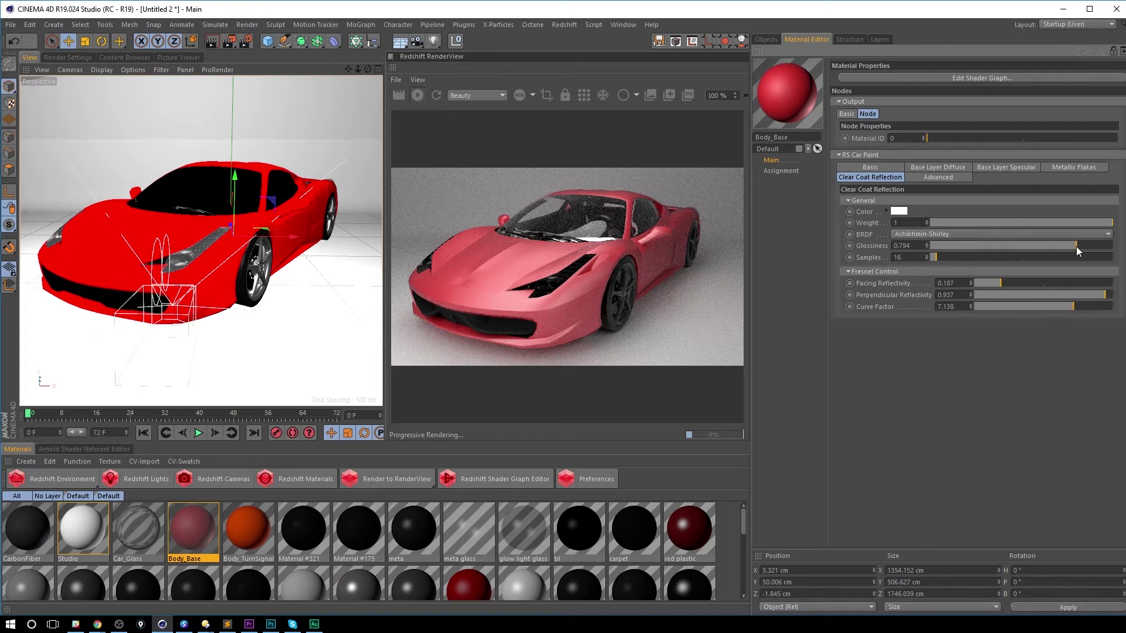
{"action": "left_click", "coordinate": [1020, 167]}
{"action": "left_click_drag", "start_coordinate": [1076, 221], "coordinate": [1019, 224]}
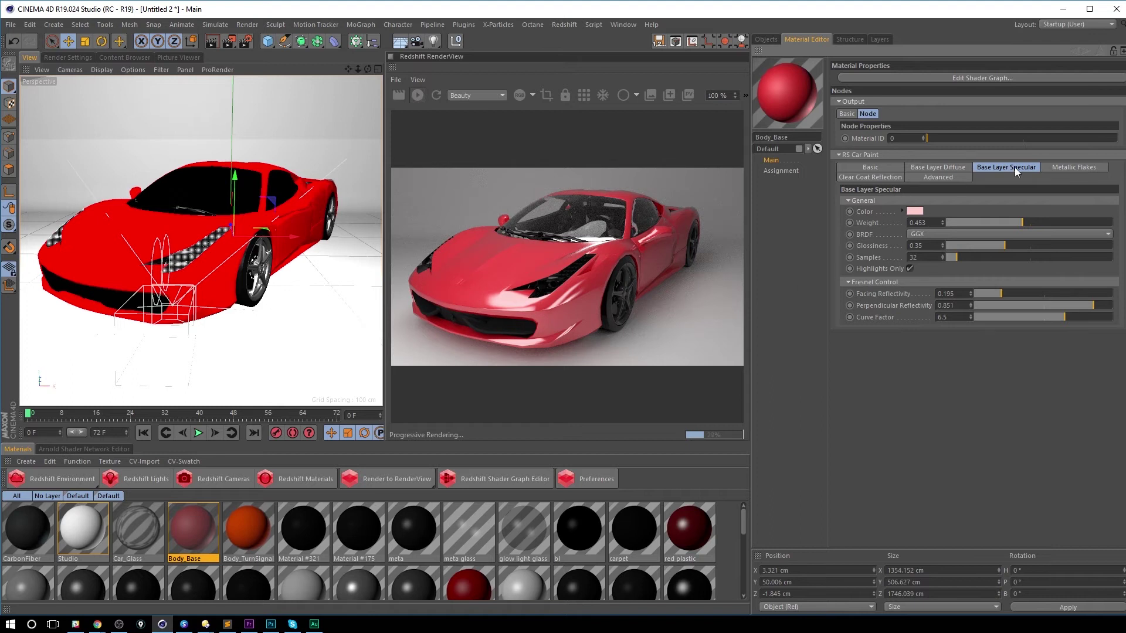
Step: Set the clear coat weight to 0.826 and nudge its glossiness to 0.887
{"action": "left_click", "coordinate": [938, 177]}
{"action": "left_click", "coordinate": [891, 177]}
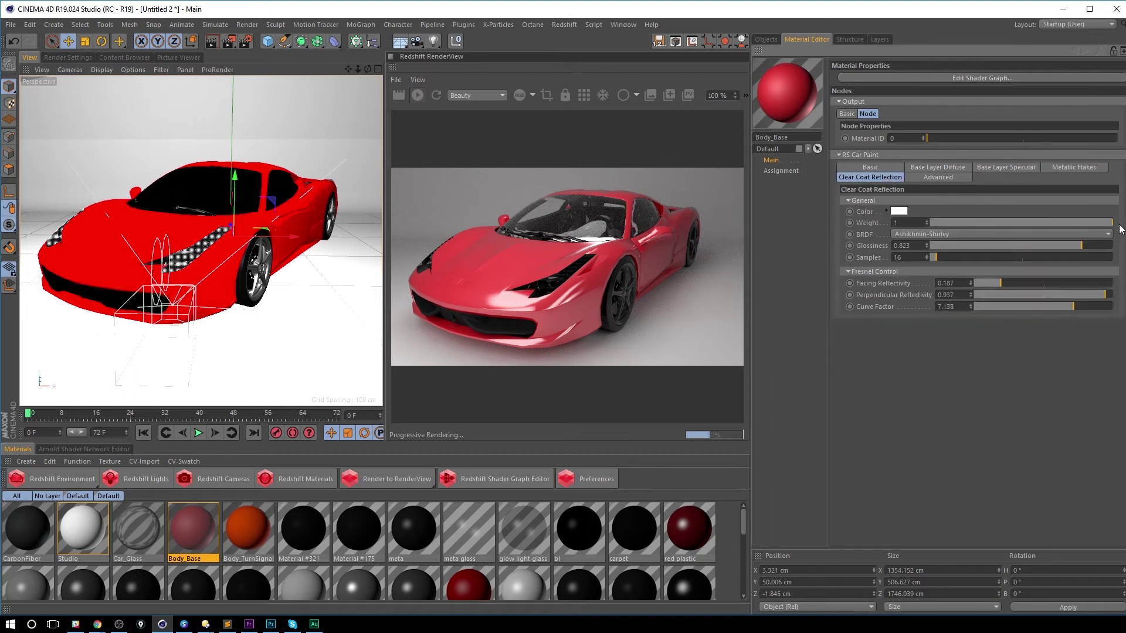
{"action": "left_click_drag", "start_coordinate": [1095, 223], "coordinate": [1051, 245]}
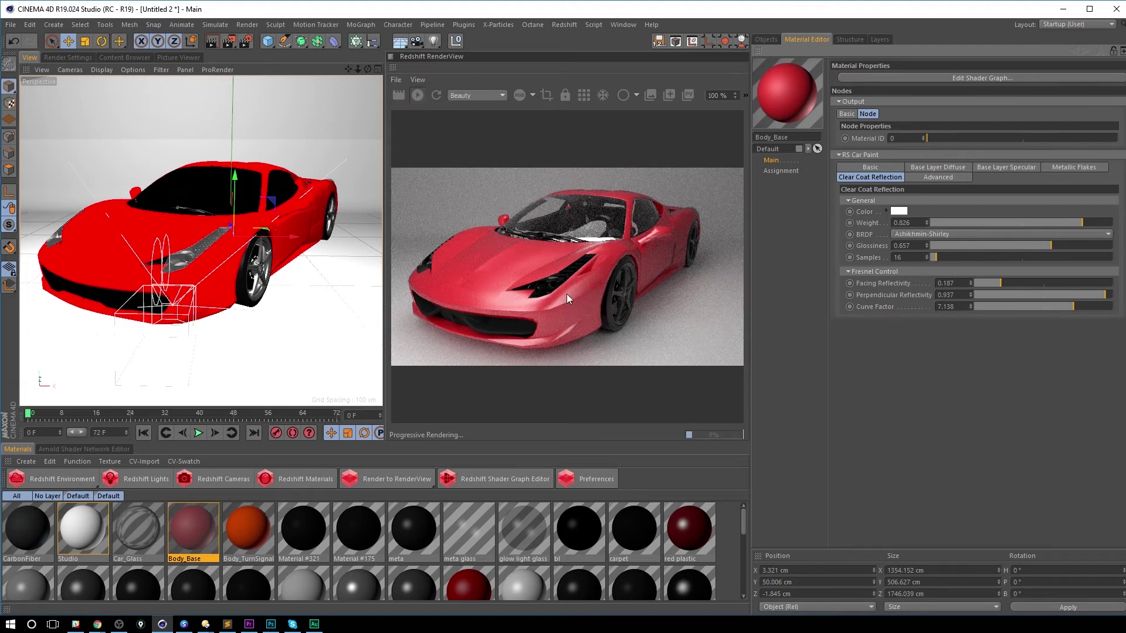
{"action": "left_click", "coordinate": [1093, 245]}
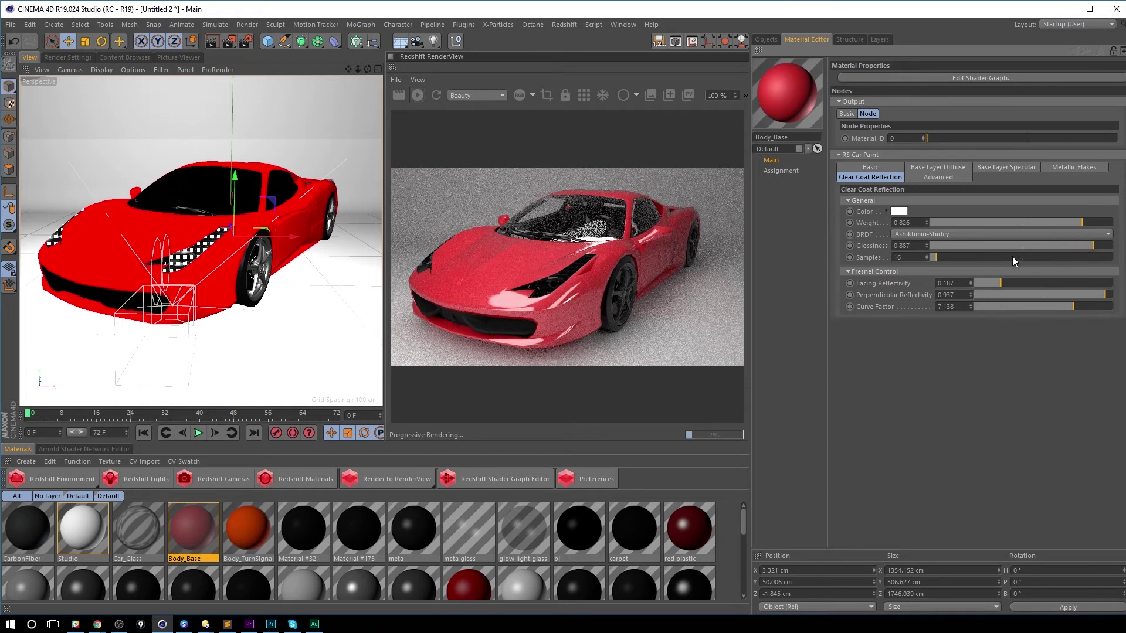
Step: Give the clear coat 64 samples, facing reflectivity 0.38, lower perpendicular reflectivity, and curve factor 6.356
{"action": "double_click", "coordinate": [901, 257]}
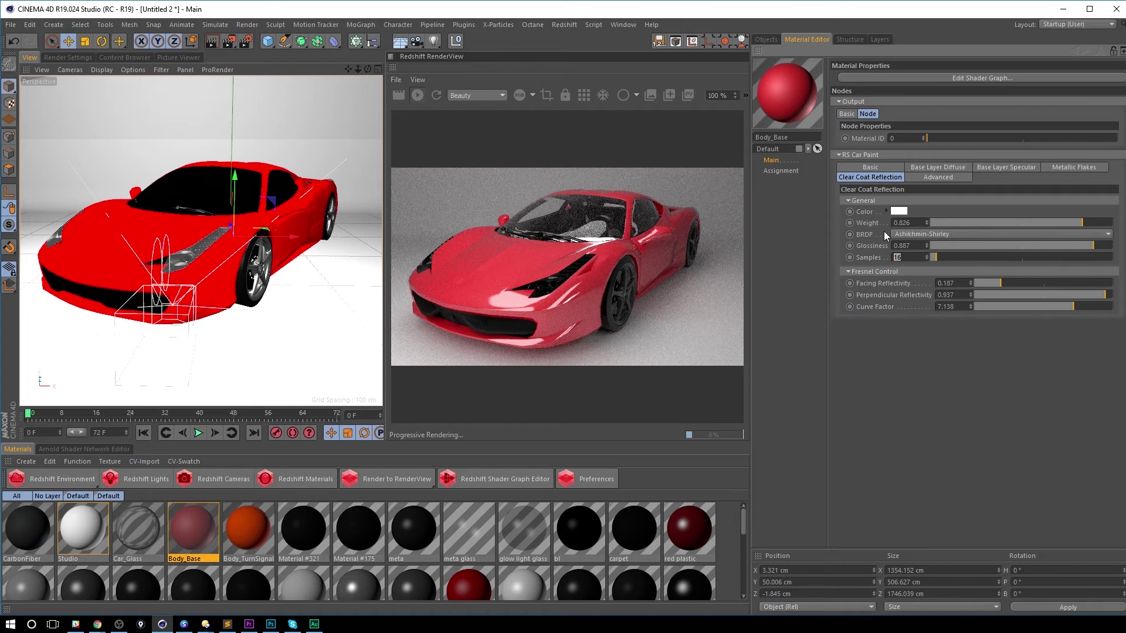
{"action": "type", "text": "64"}
{"action": "key", "text": "Return"}
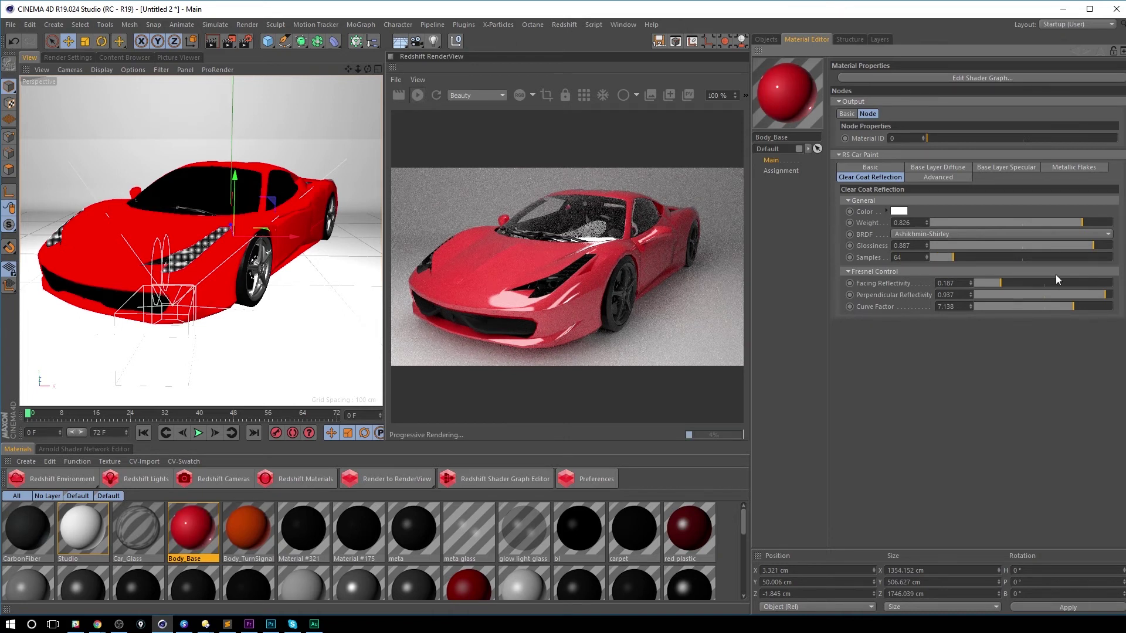
{"action": "left_click", "coordinate": [1026, 283]}
{"action": "left_click_drag", "start_coordinate": [1102, 297], "coordinate": [1073, 300]}
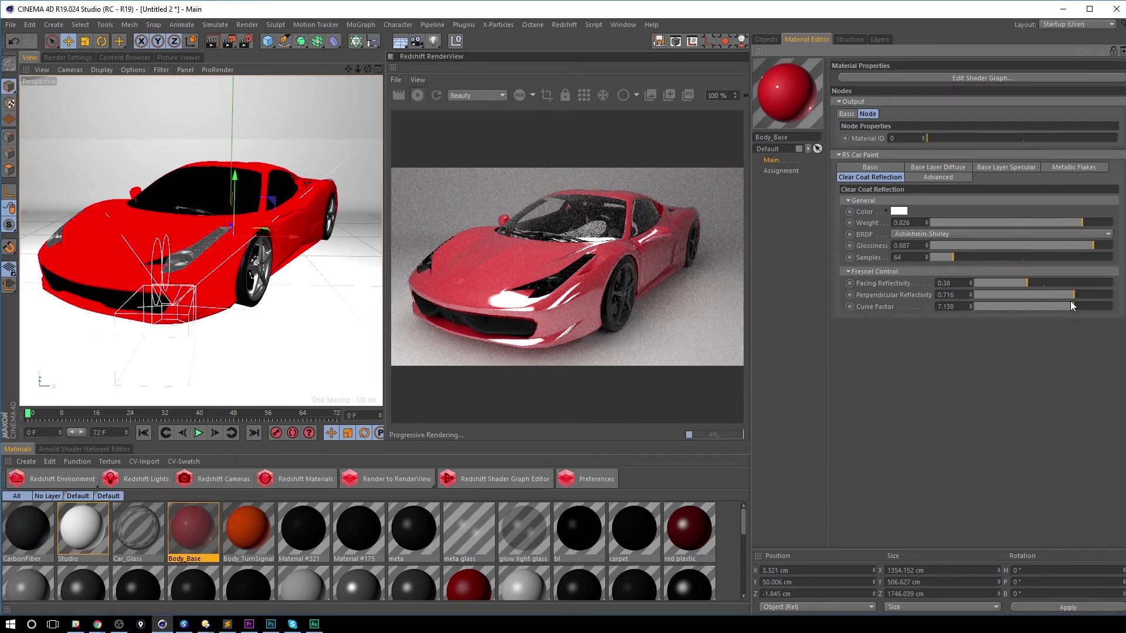
{"action": "left_click_drag", "start_coordinate": [1071, 306], "coordinate": [1062, 307]}
{"action": "left_click", "coordinate": [945, 168]}
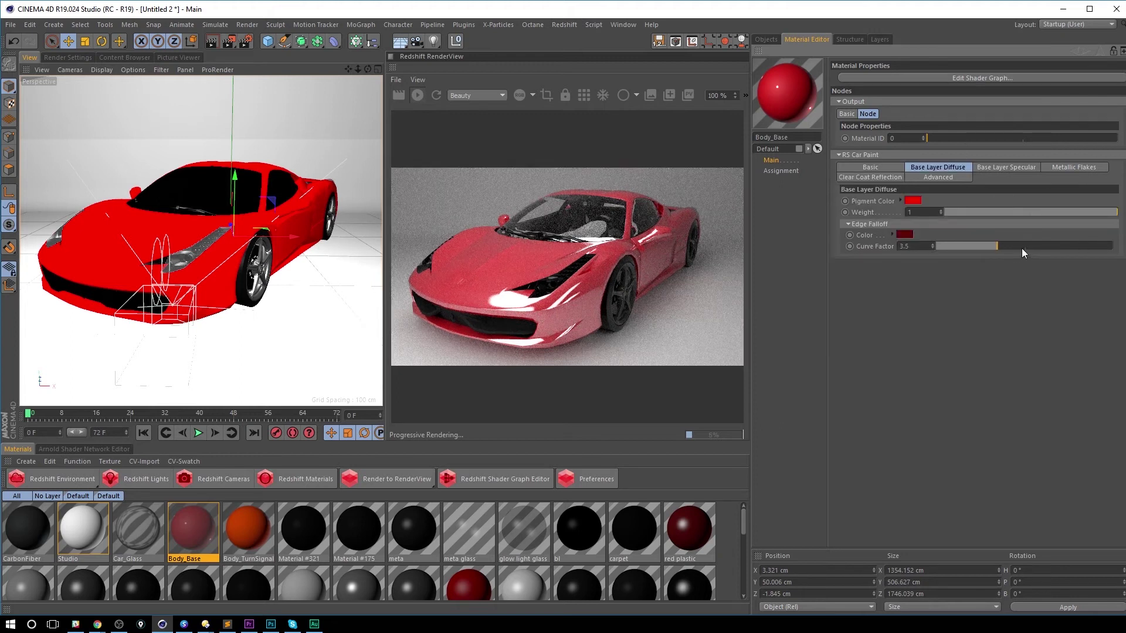
Step: Lower the edge falloff curve factor to 1.881 and darken the pigment red to 80% brightness
{"action": "left_click_drag", "start_coordinate": [1021, 247], "coordinate": [969, 247]}
{"action": "left_click", "coordinate": [914, 201]}
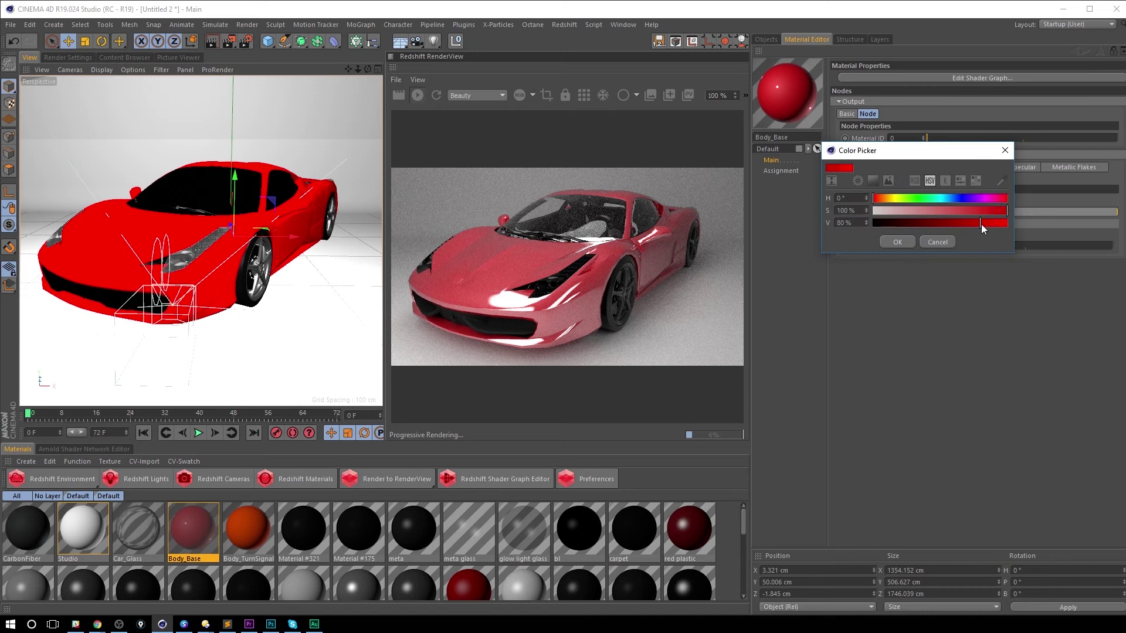
{"action": "left_click", "coordinate": [912, 242]}
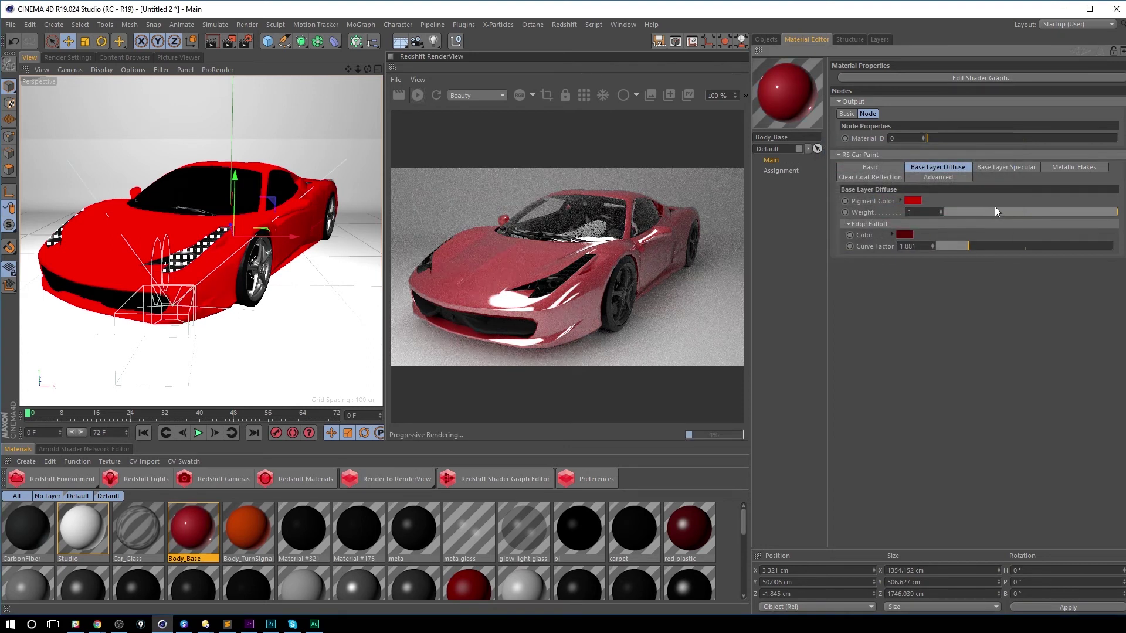
Step: Change the base layer specular colour from pale pink to red at hue 0° and 69% saturation
{"action": "left_click", "coordinate": [1006, 168]}
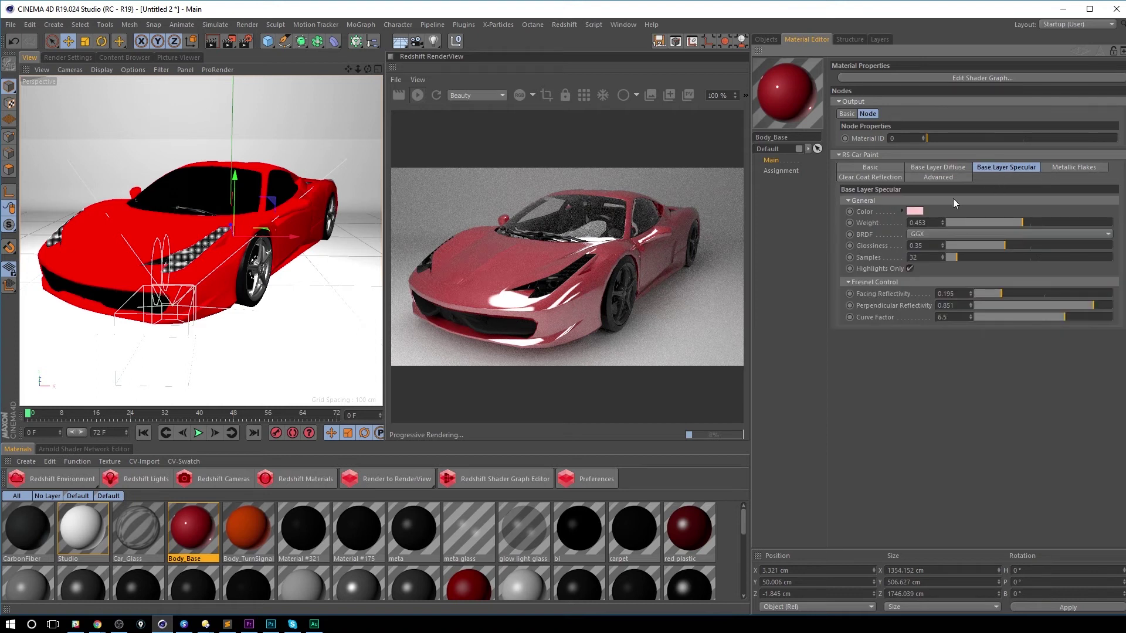
{"action": "left_click", "coordinate": [952, 199]}
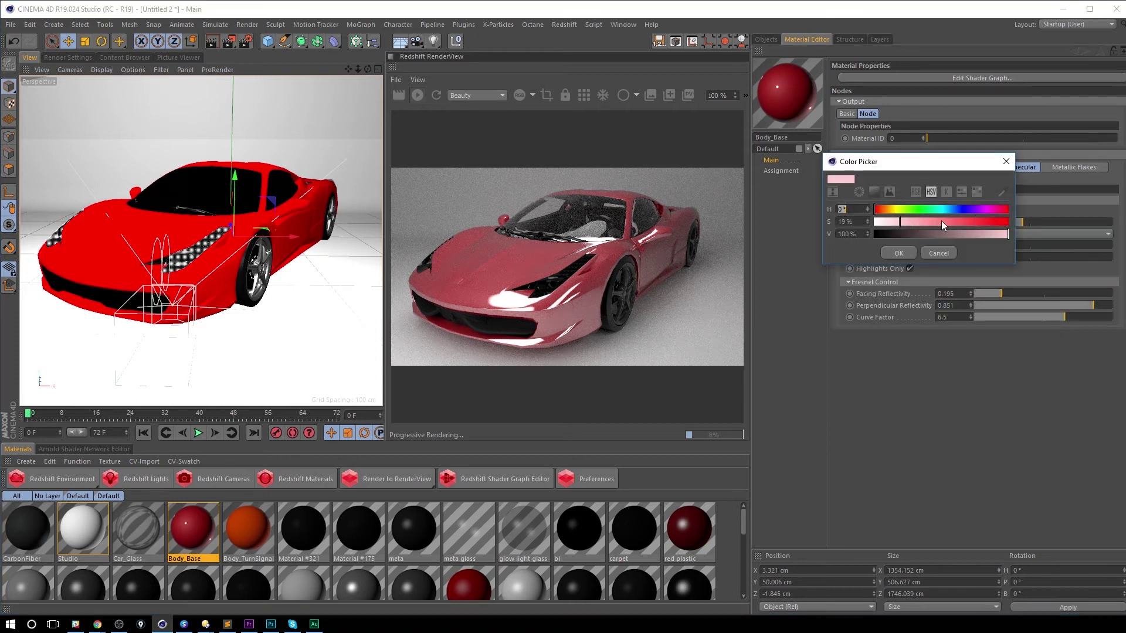
{"action": "left_click_drag", "start_coordinate": [944, 222], "coordinate": [966, 221]}
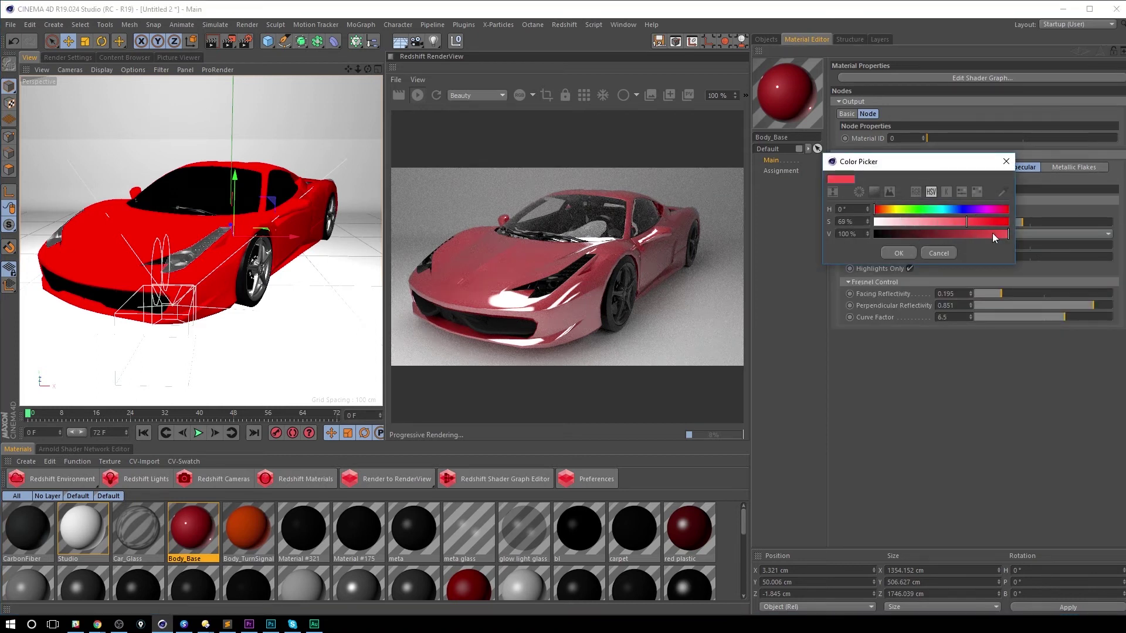
{"action": "left_click", "coordinate": [992, 233]}
{"action": "left_click", "coordinate": [912, 253]}
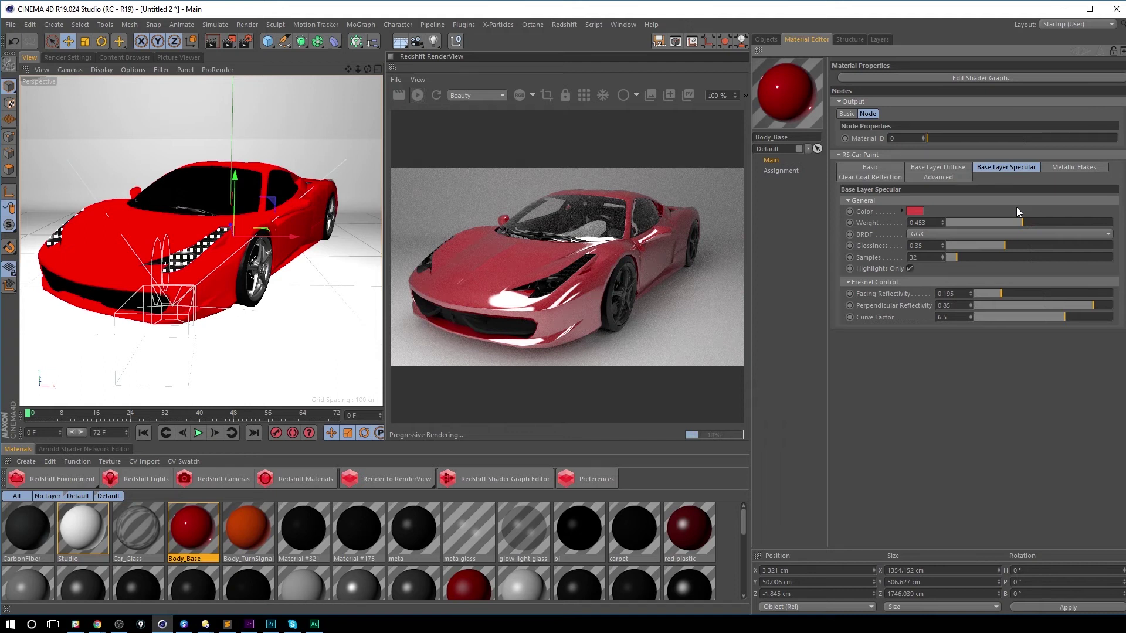
Step: Drop the clear coat weight to 0.583 and view the advanced settings (trace depth 3, threshold 0.005)
{"action": "left_click", "coordinate": [891, 177]}
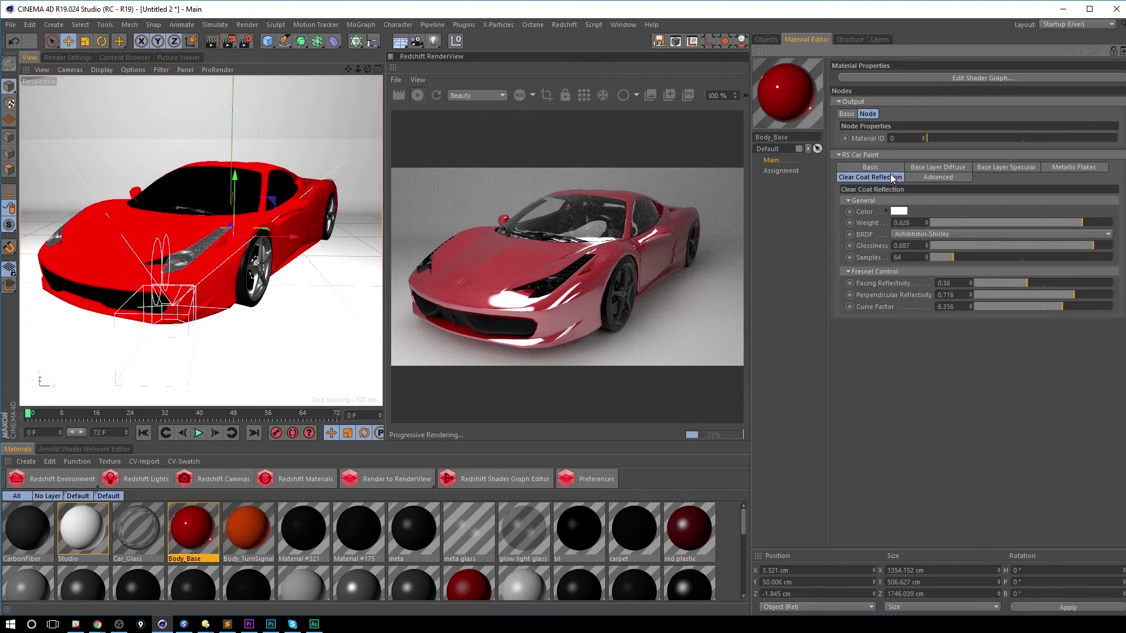
{"action": "left_click", "coordinate": [1045, 220]}
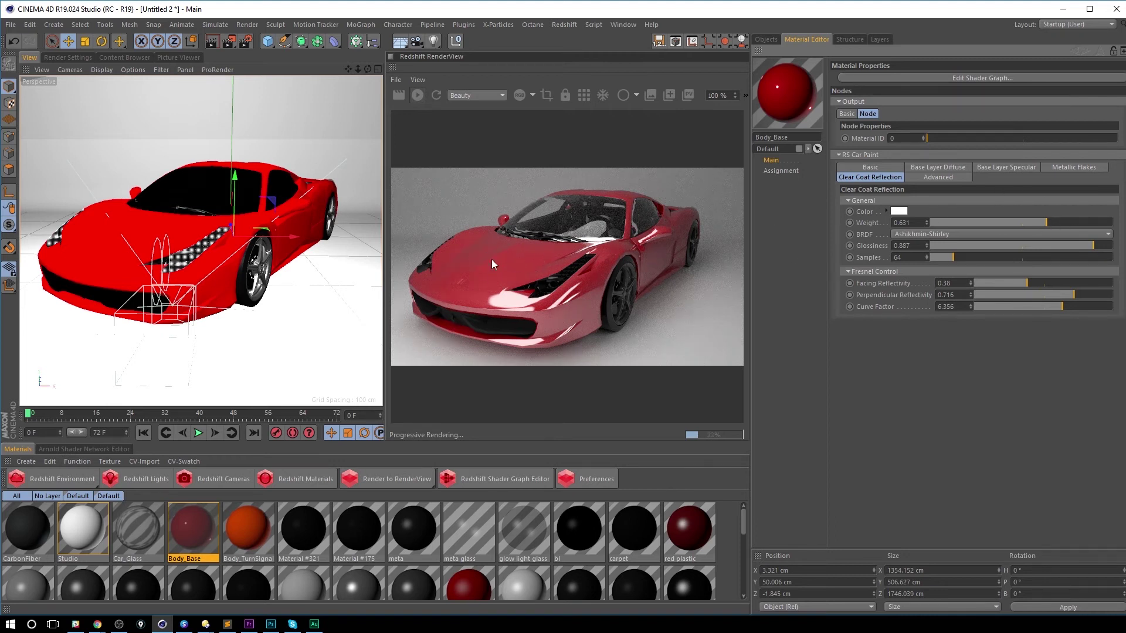
{"action": "left_click_drag", "start_coordinate": [1041, 226], "coordinate": [1035, 226]}
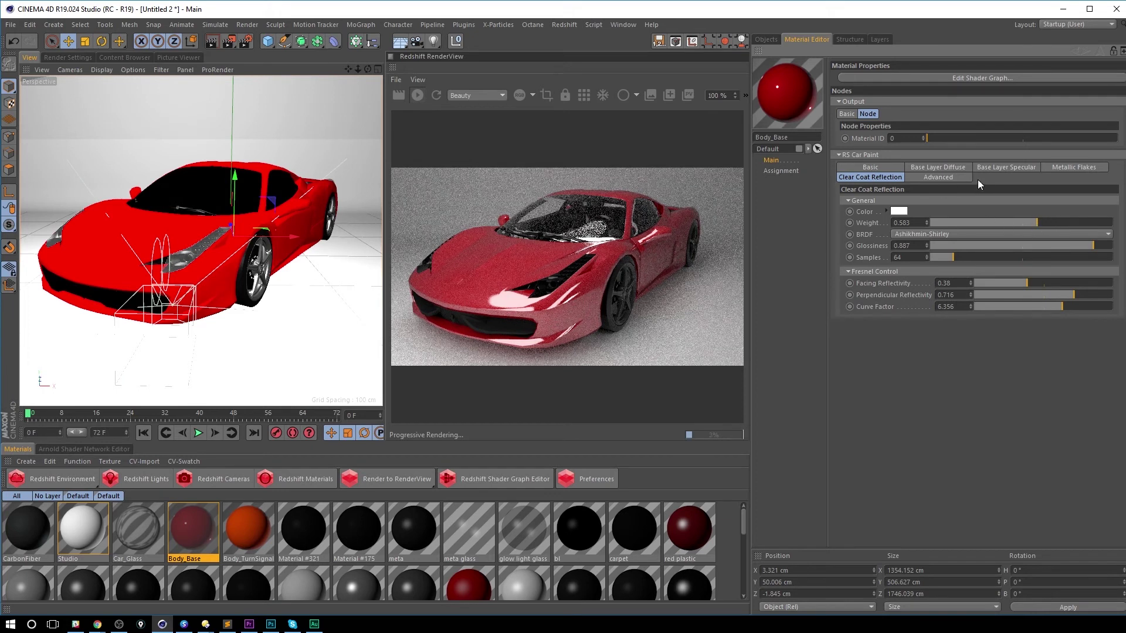
{"action": "left_click", "coordinate": [948, 179]}
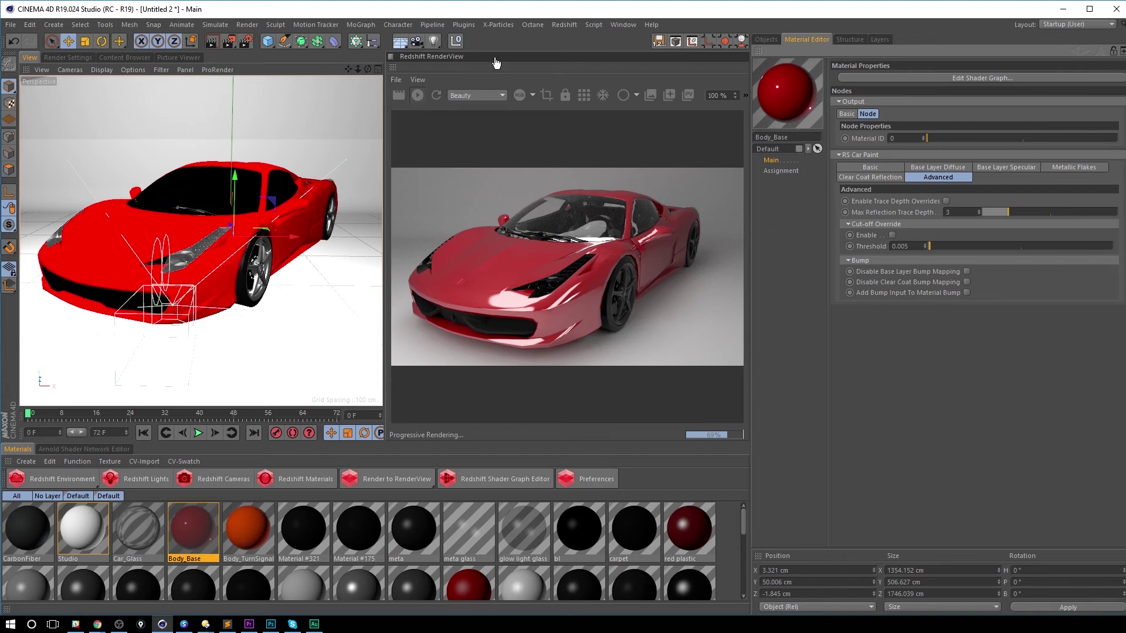
{"action": "left_click", "coordinate": [14, 25]}
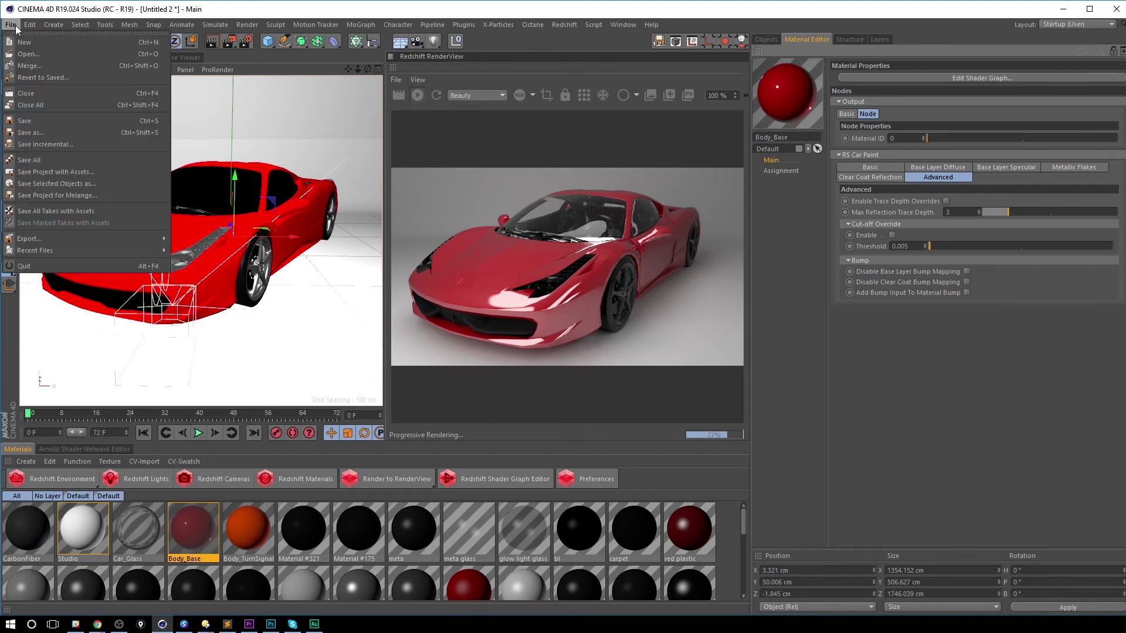
Step: Browse to RSTut_BillyCarMaterials_2017_1002.c4d to open the Ferrari scene with Car Paint v2
{"action": "left_click", "coordinate": [44, 53]}
{"action": "scroll", "coordinate": [653, 176], "scroll_direction": "down", "scroll_amount": 1}
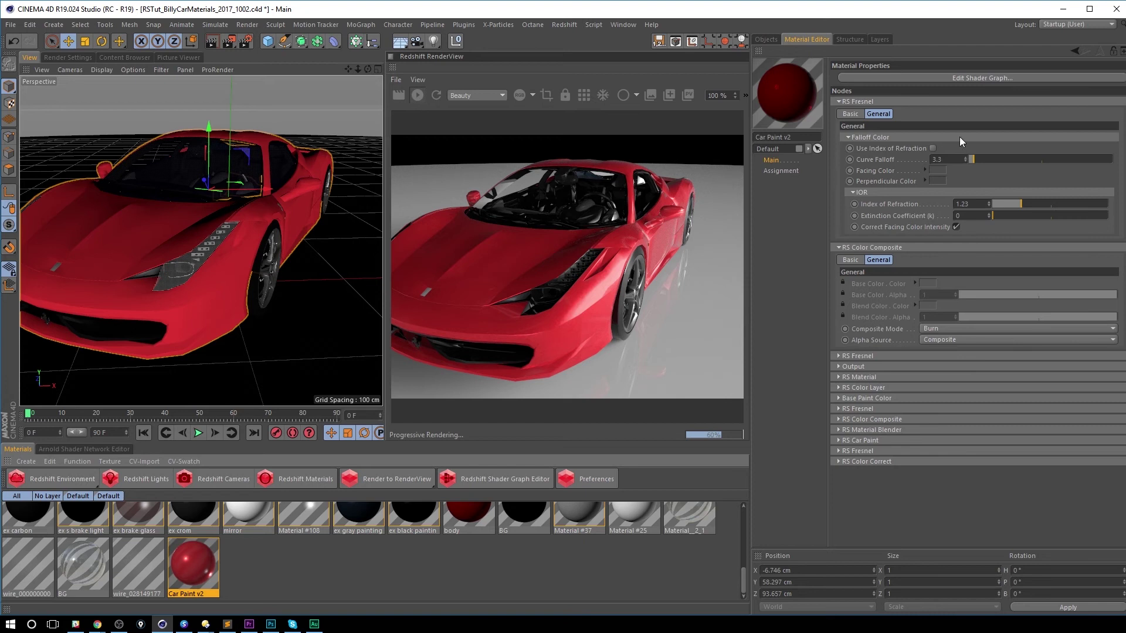
Step: Open the Car Paint v2 shader graph and zoom out to see all its nodes
{"action": "left_click", "coordinate": [1006, 79]}
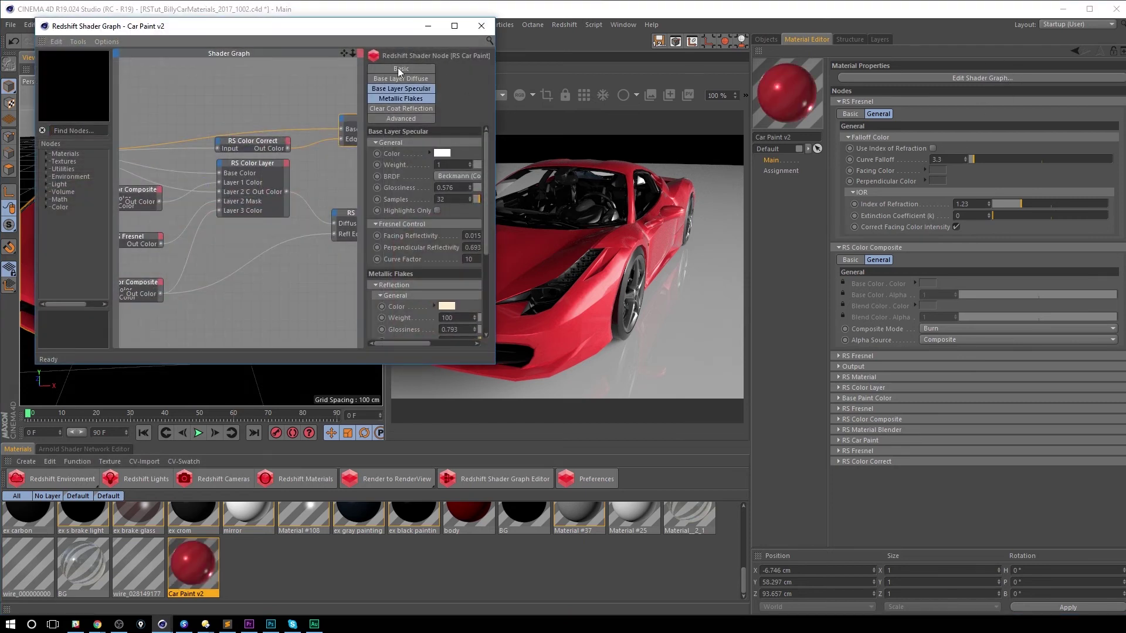
{"action": "scroll", "coordinate": [243, 197], "scroll_direction": "down", "scroll_amount": 3}
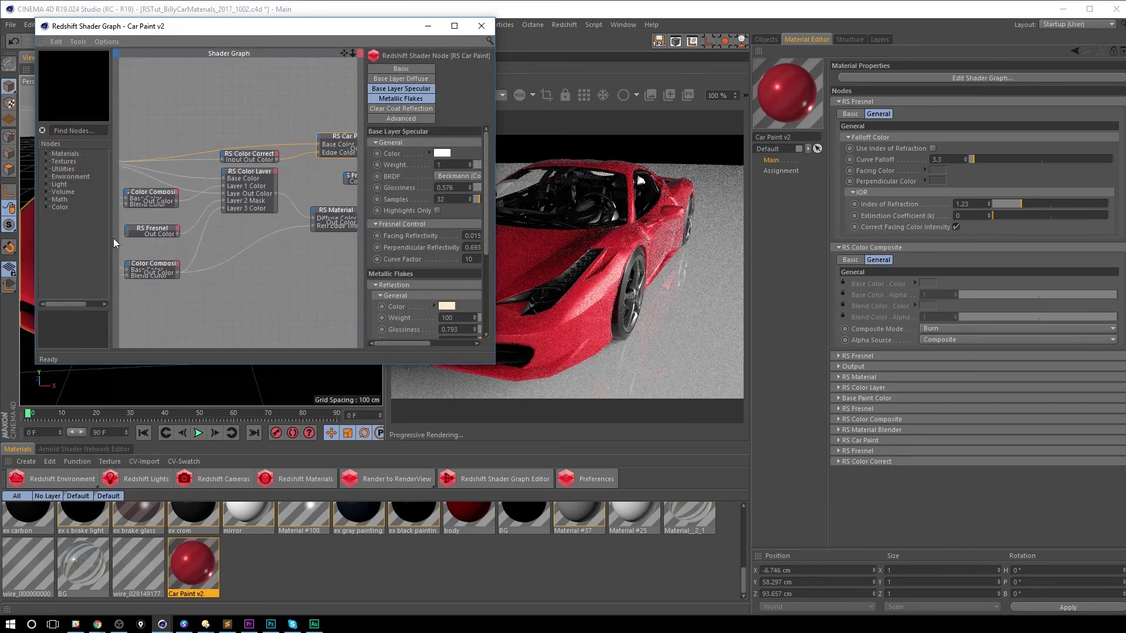
{"action": "scroll", "coordinate": [244, 206], "scroll_direction": "down", "scroll_amount": 5}
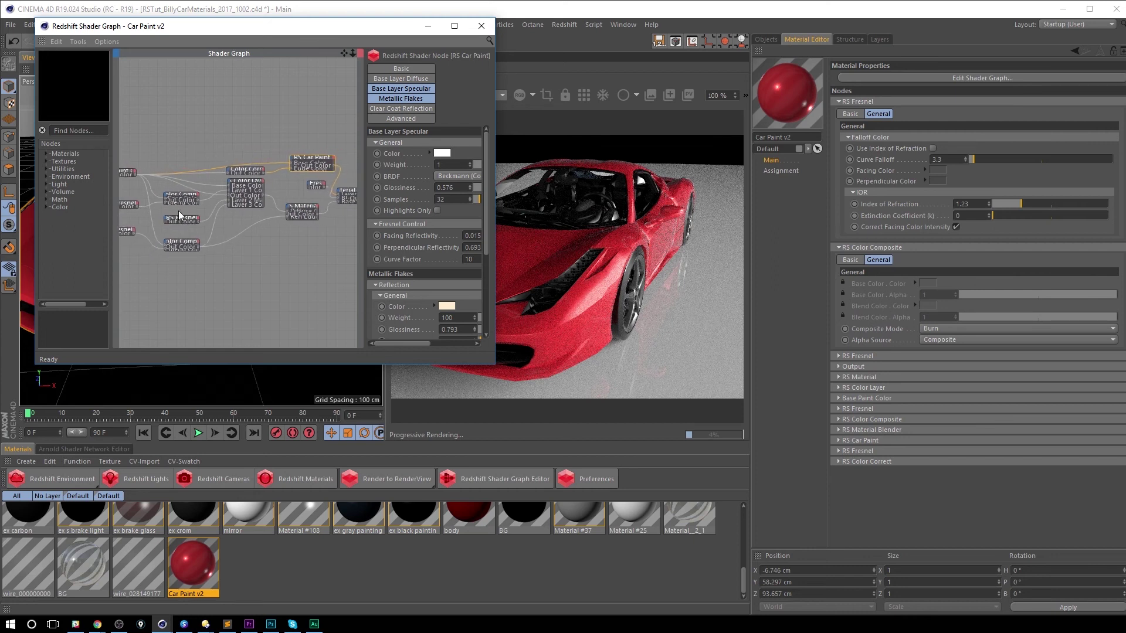
{"action": "scroll", "coordinate": [166, 215], "scroll_direction": "down", "scroll_amount": 4}
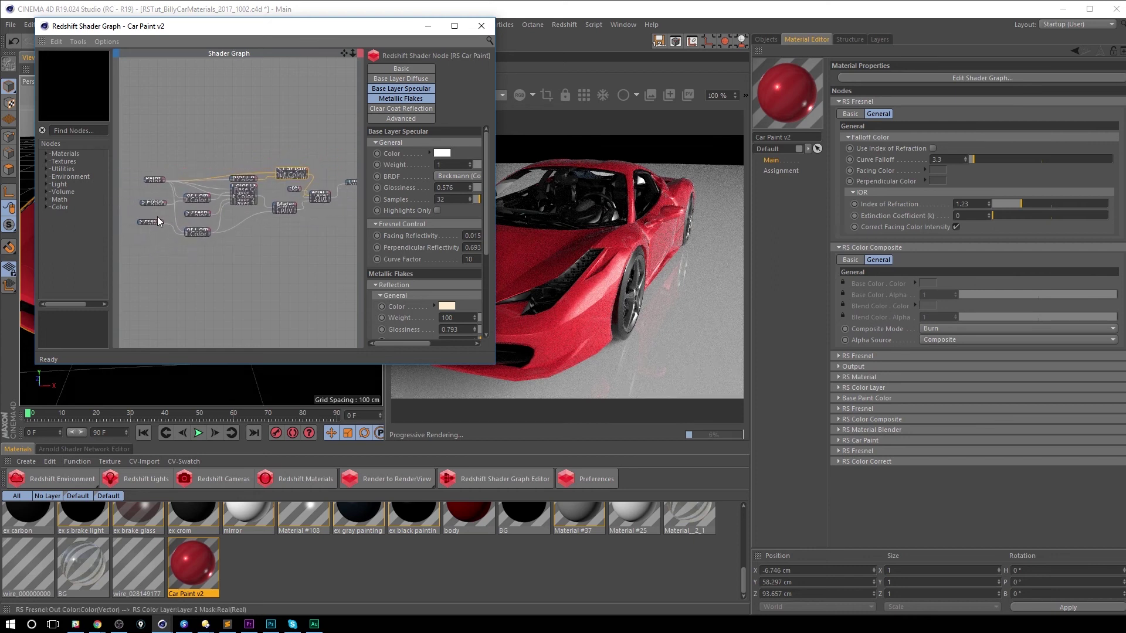
{"action": "scroll", "coordinate": [303, 206], "scroll_direction": "up", "scroll_amount": 1}
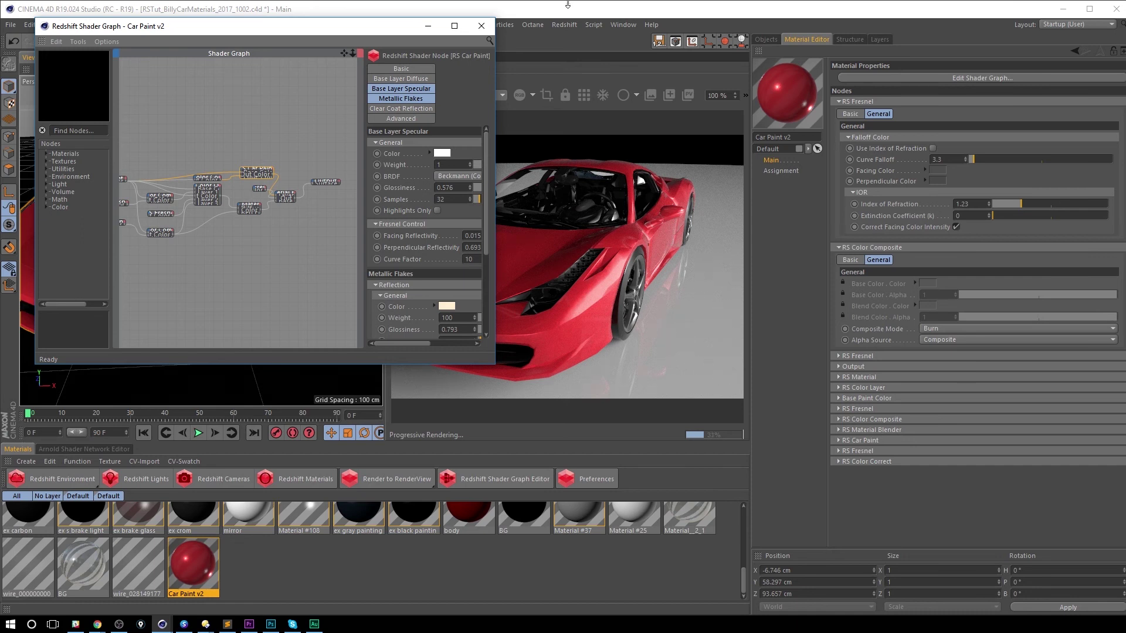
Step: Expand the Car Paint node and move it up and right, clear of the Material Blender
{"action": "left_click", "coordinate": [268, 167]}
{"action": "left_click", "coordinate": [259, 174]}
{"action": "left_click", "coordinate": [262, 171]}
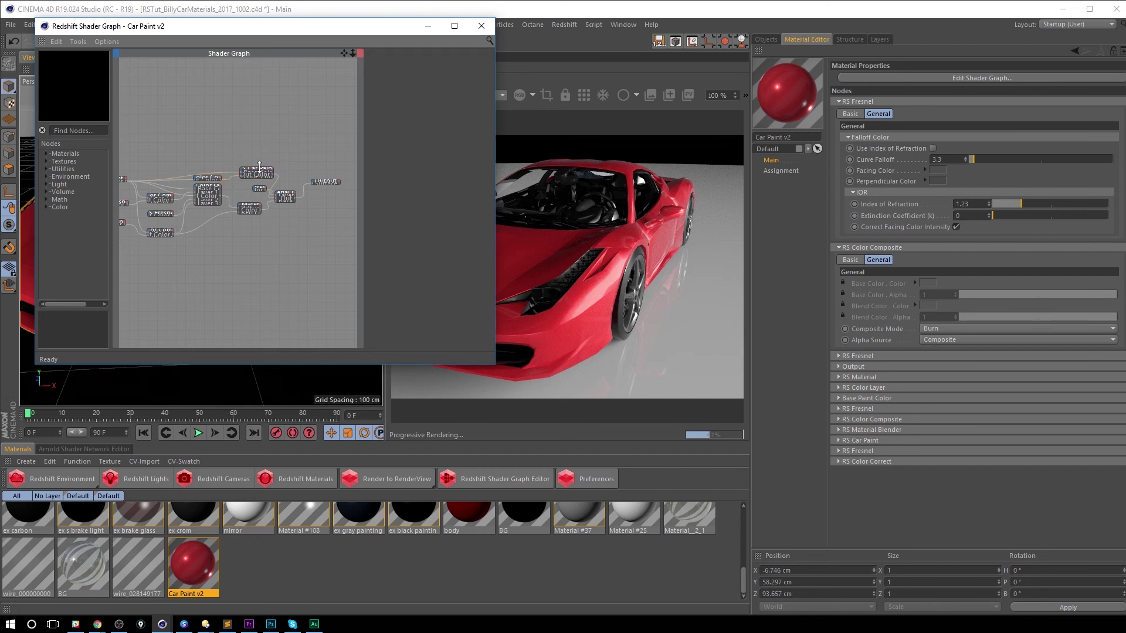
{"action": "left_click", "coordinate": [260, 171]}
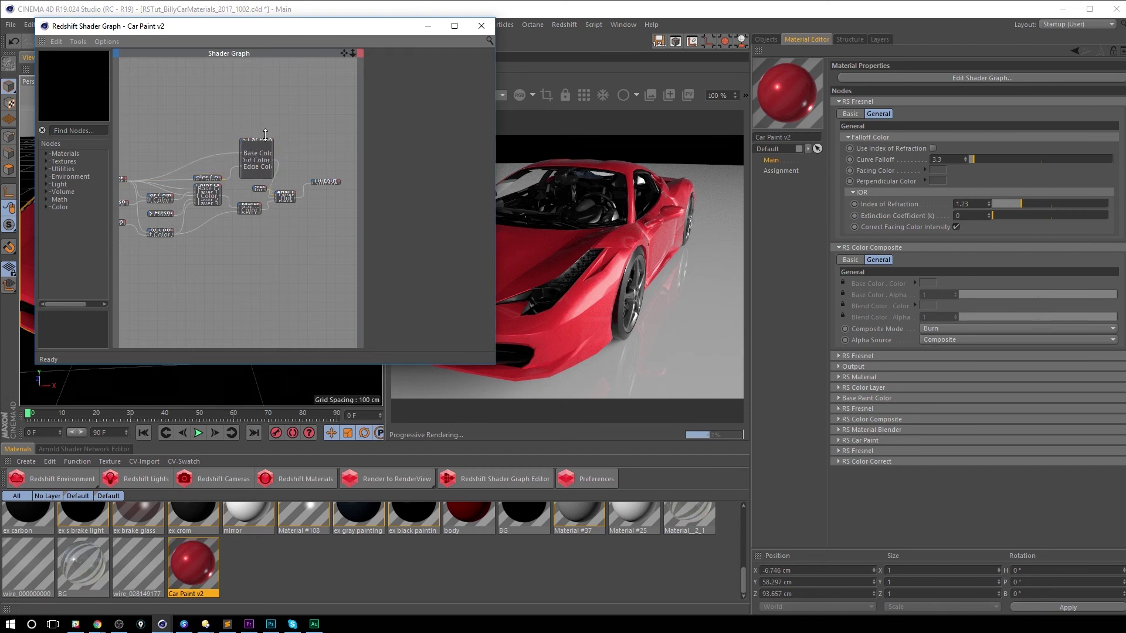
{"action": "left_click", "coordinate": [241, 158]}
{"action": "left_click", "coordinate": [244, 157]}
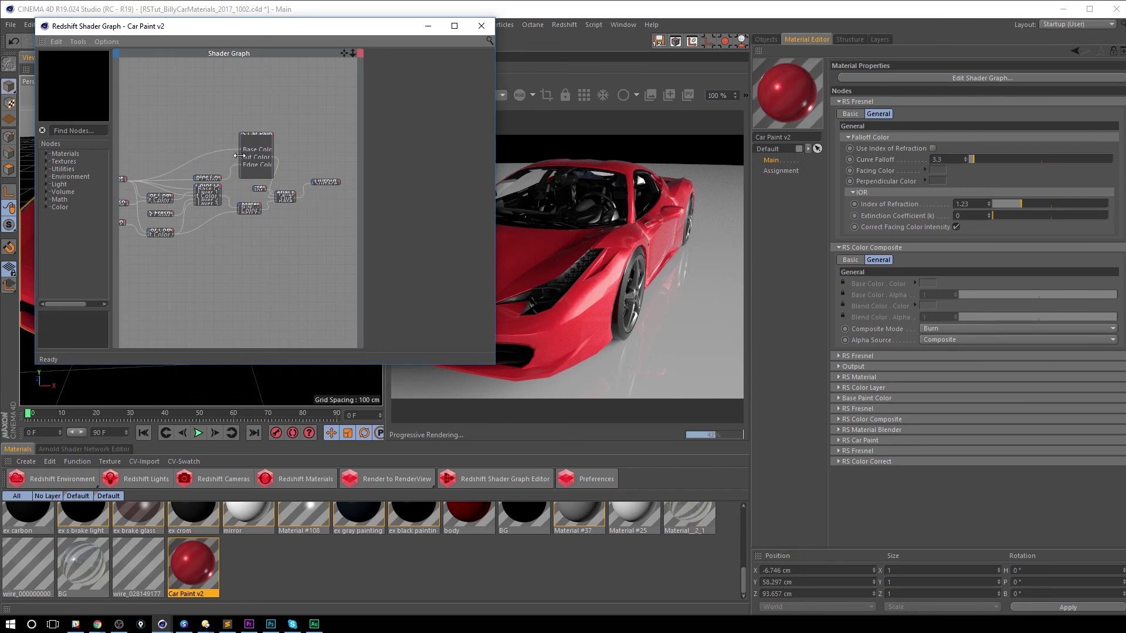
{"action": "left_click_drag", "start_coordinate": [243, 132], "coordinate": [255, 91]}
{"action": "left_click", "coordinate": [292, 193]}
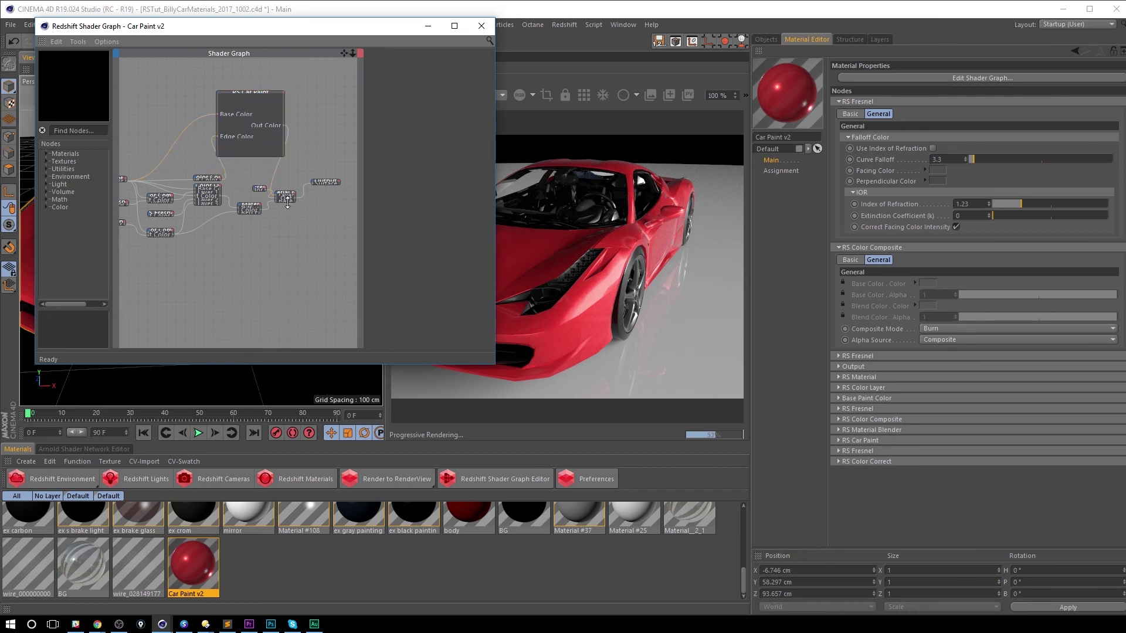
{"action": "left_click", "coordinate": [287, 200]}
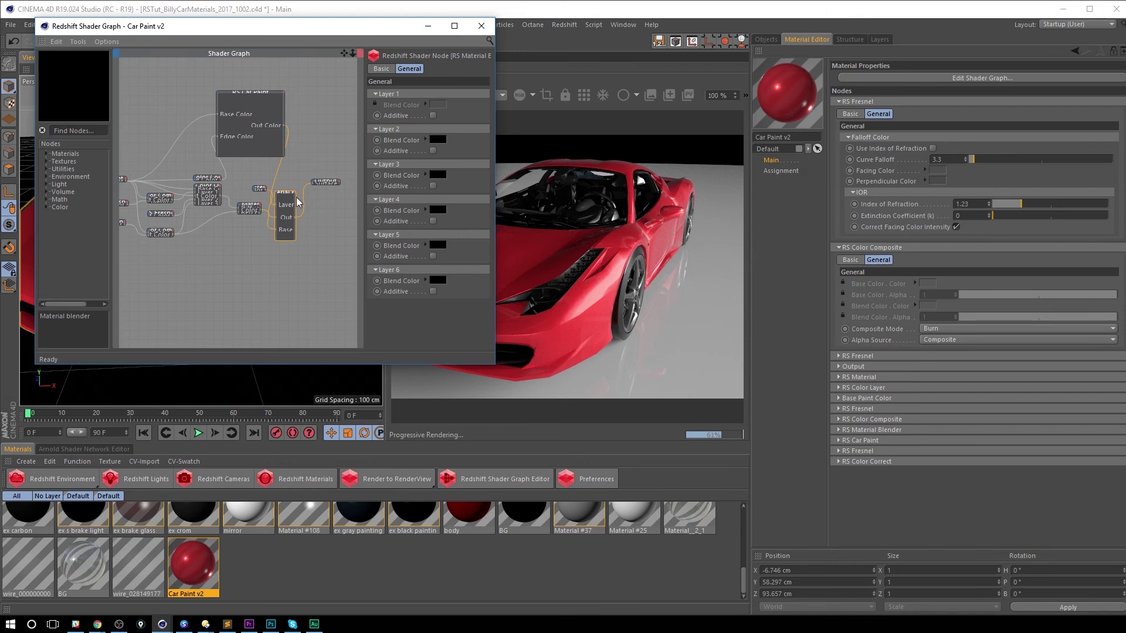
Step: Widen the Material Blender node, expand the Material node, shift Color Layer down-right, then close the graph
{"action": "left_click_drag", "start_coordinate": [297, 197], "coordinate": [326, 200]}
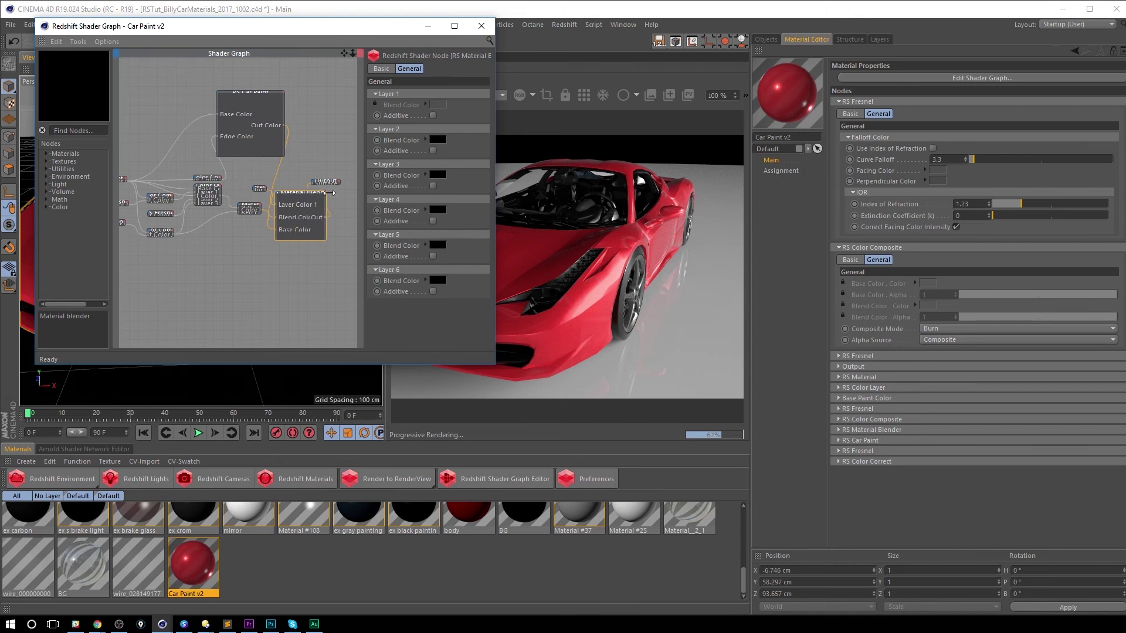
{"action": "left_click", "coordinate": [253, 213]}
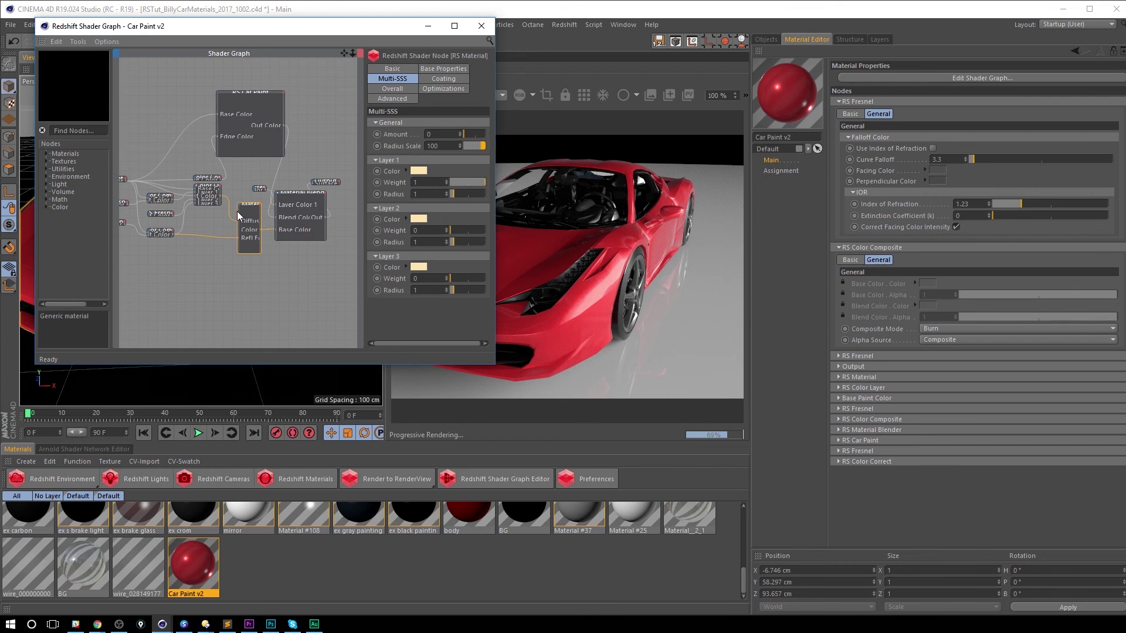
{"action": "left_click_drag", "start_coordinate": [206, 191], "coordinate": [214, 214]}
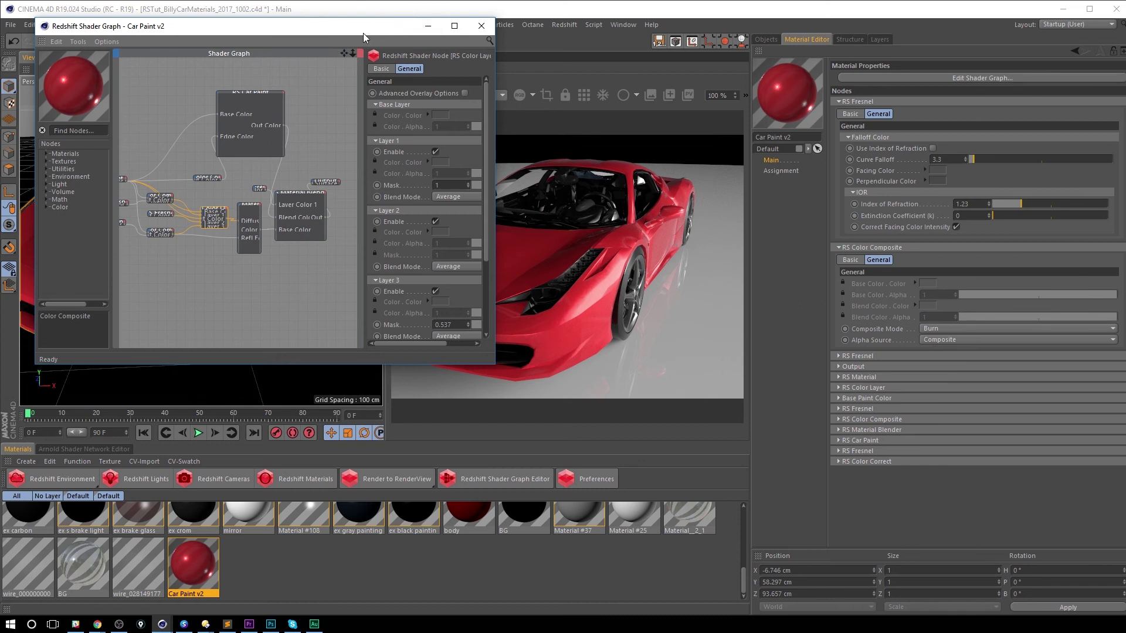
{"action": "left_click", "coordinate": [481, 25]}
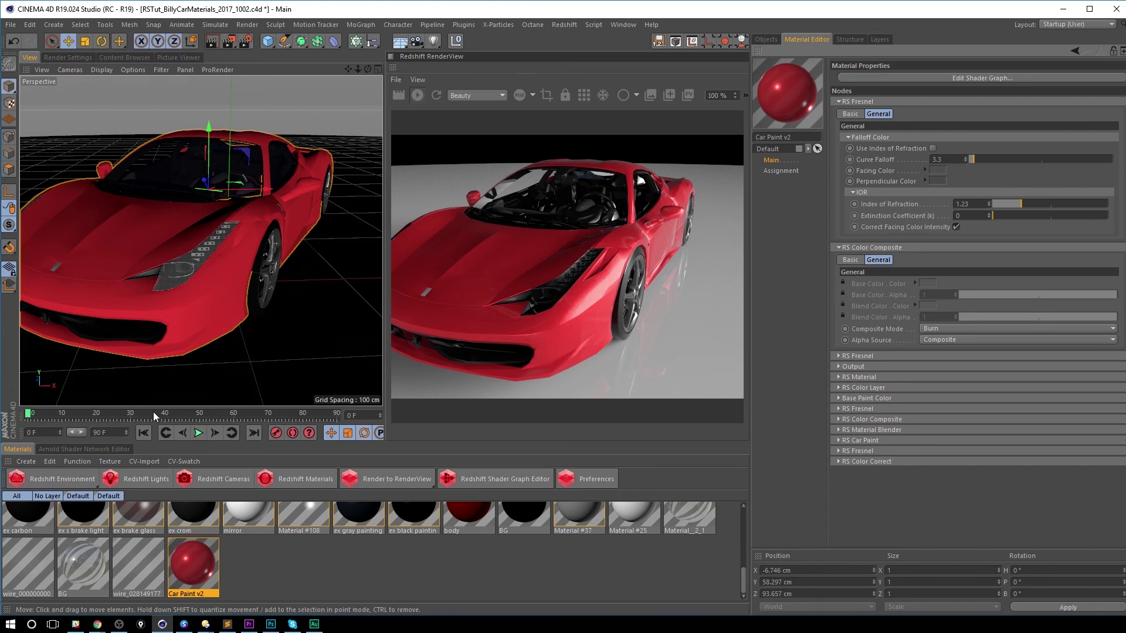
Step: Show the Material Manager's Redshift Materials submenu listing creatable types such as Car Paint
{"action": "left_click", "coordinate": [325, 478]}
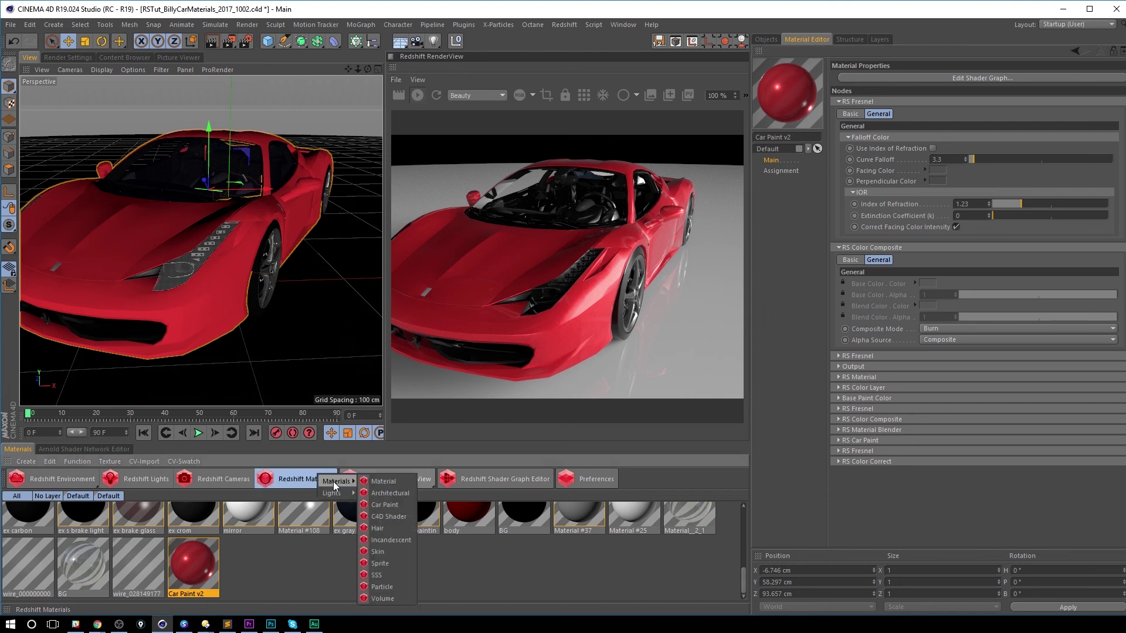
{"action": "mouse_move", "coordinate": [327, 490]}
{"action": "left_click", "coordinate": [399, 540]}
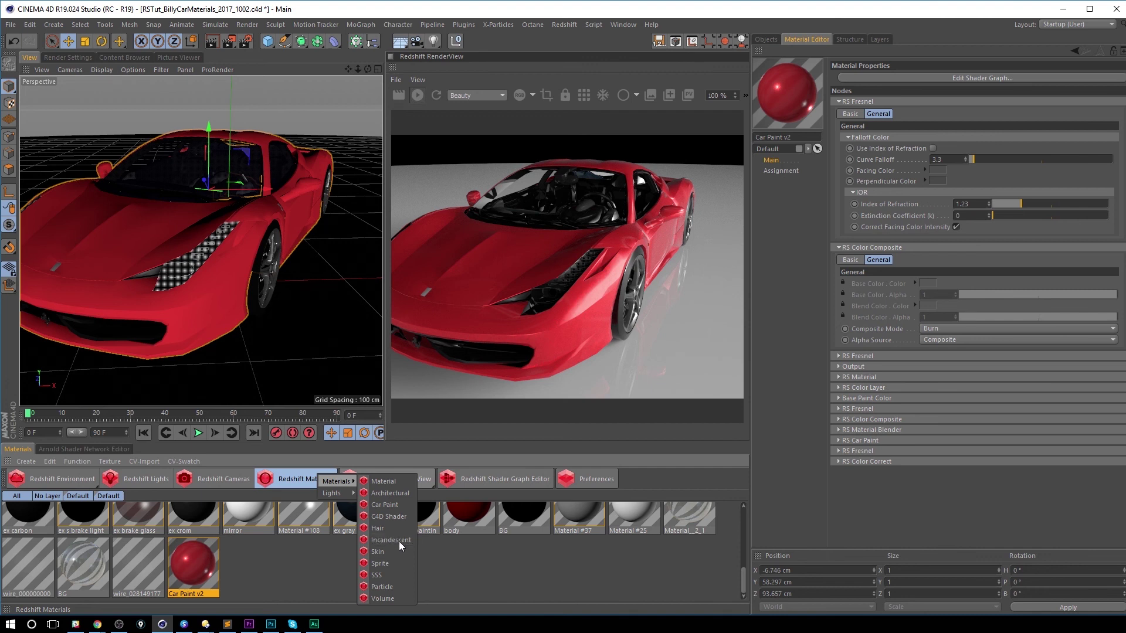